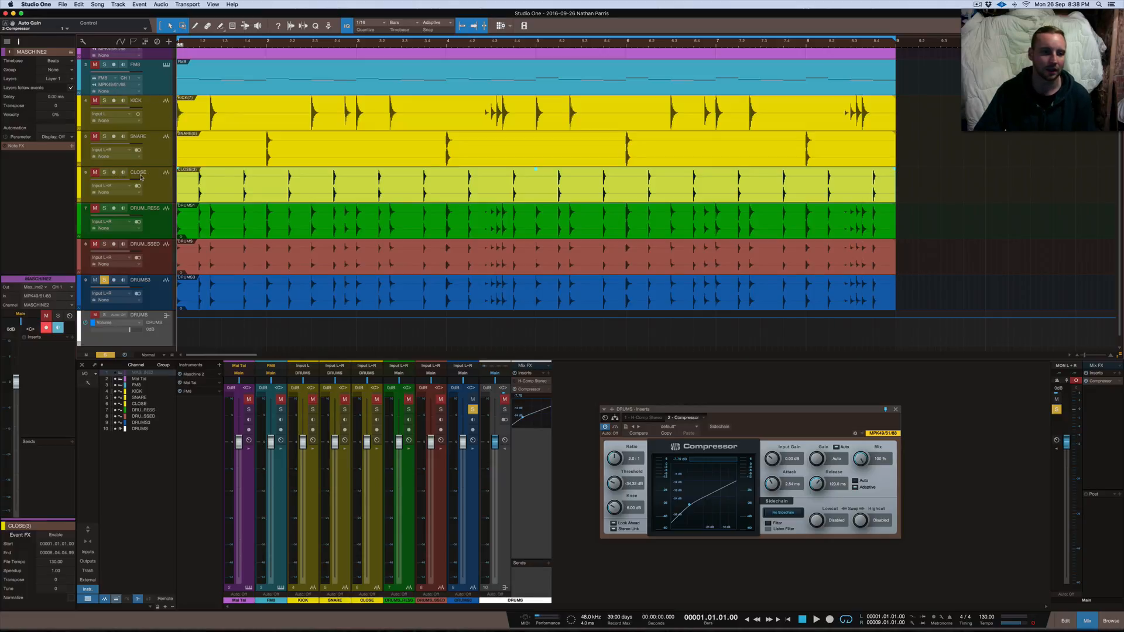
# Step: Turn off solo on the DRUMS3 track and mute the green, red and blue drum tracks
pyautogui.click(105, 281)
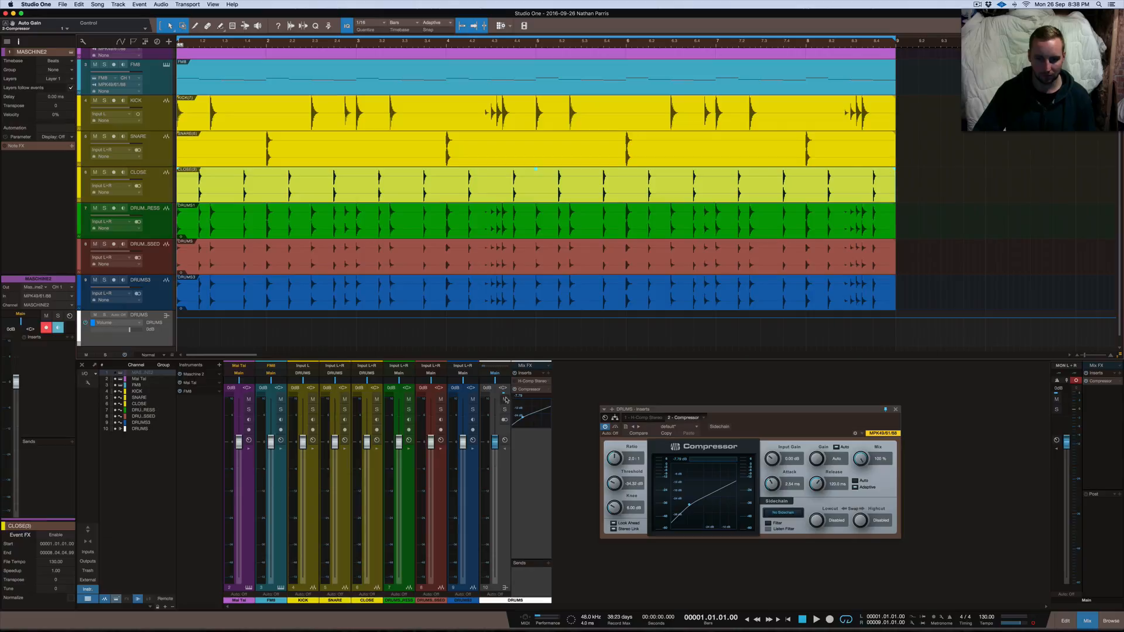
pyautogui.click(472, 399)
pyautogui.click(441, 399)
pyautogui.click(408, 399)
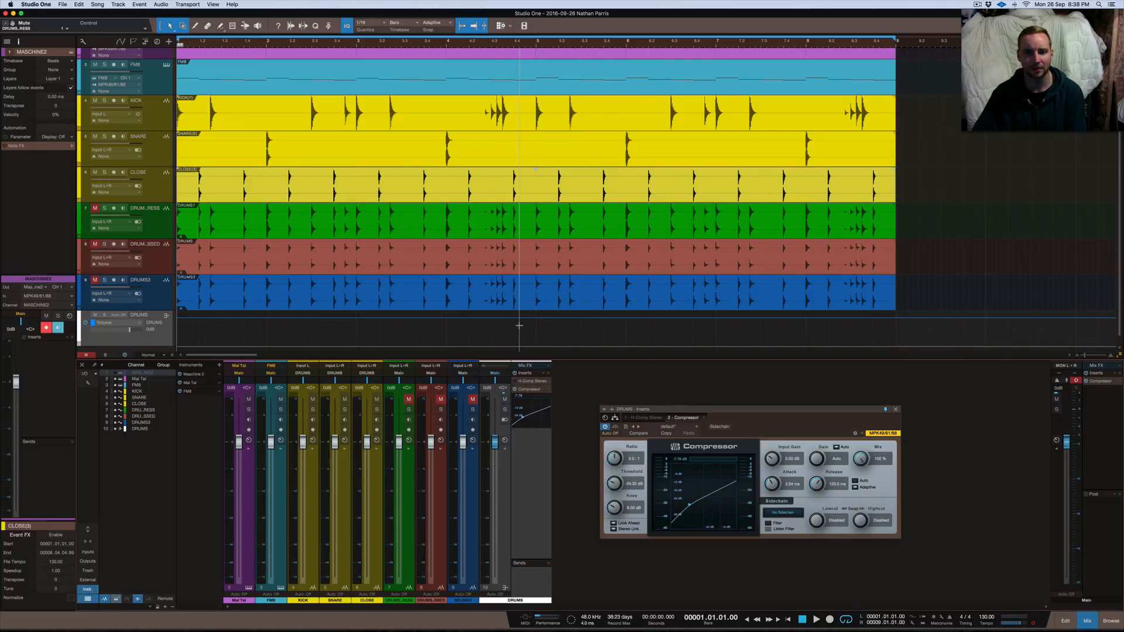
pyautogui.press('ctrl+super+f')
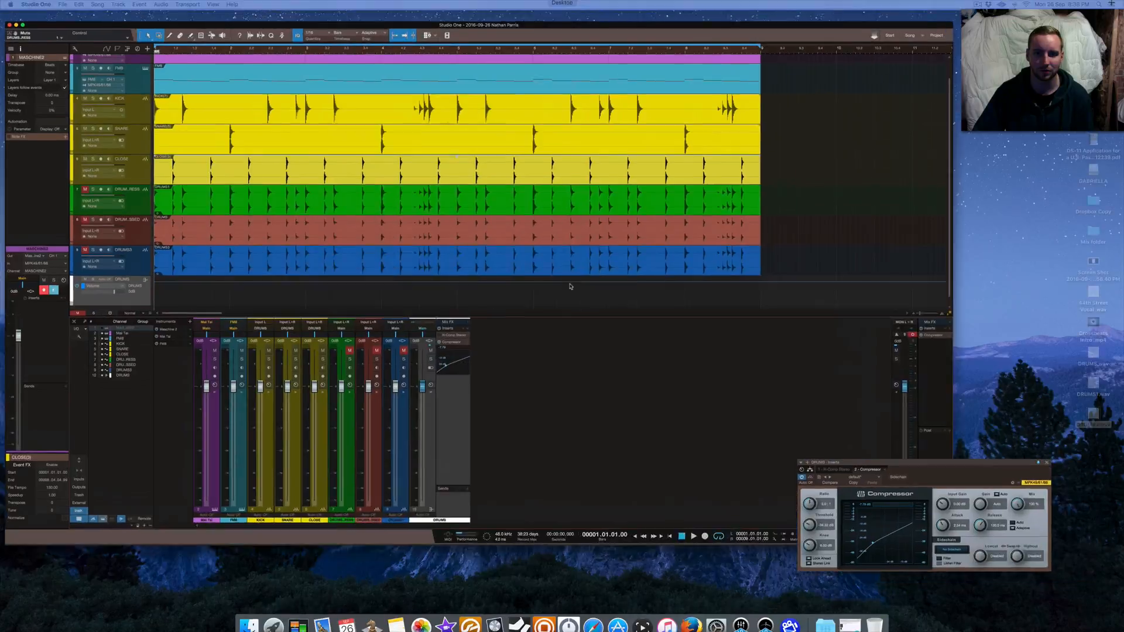
# Step: Play the song, mute the CLOSE track during playback, and stop
pyautogui.press('space')
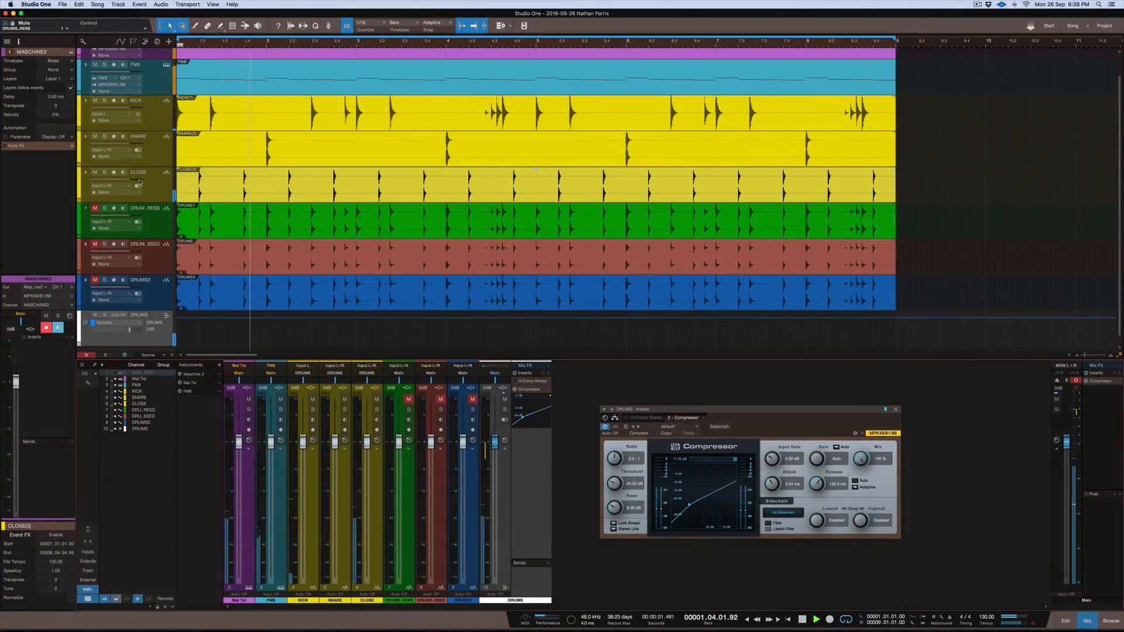
pyautogui.click(189, 170)
pyautogui.press('m')
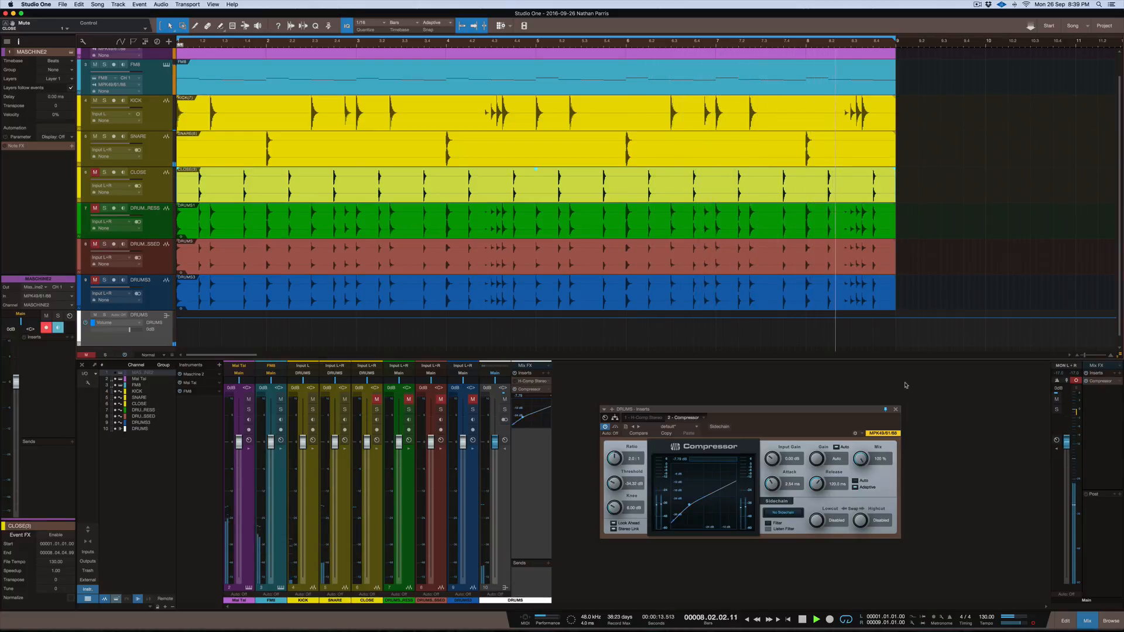
pyautogui.press('space')
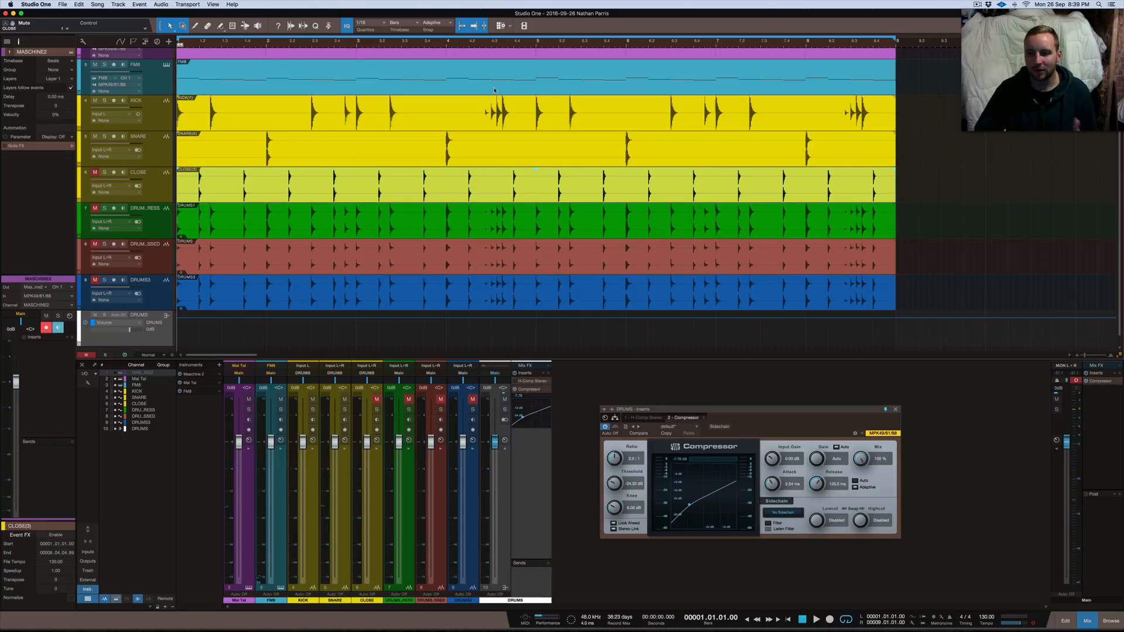
# Step: Bypass the DRUMS bus Compressor and set the threshold of the Main channel's Compressor to 0 dB
pyautogui.click(1076, 381)
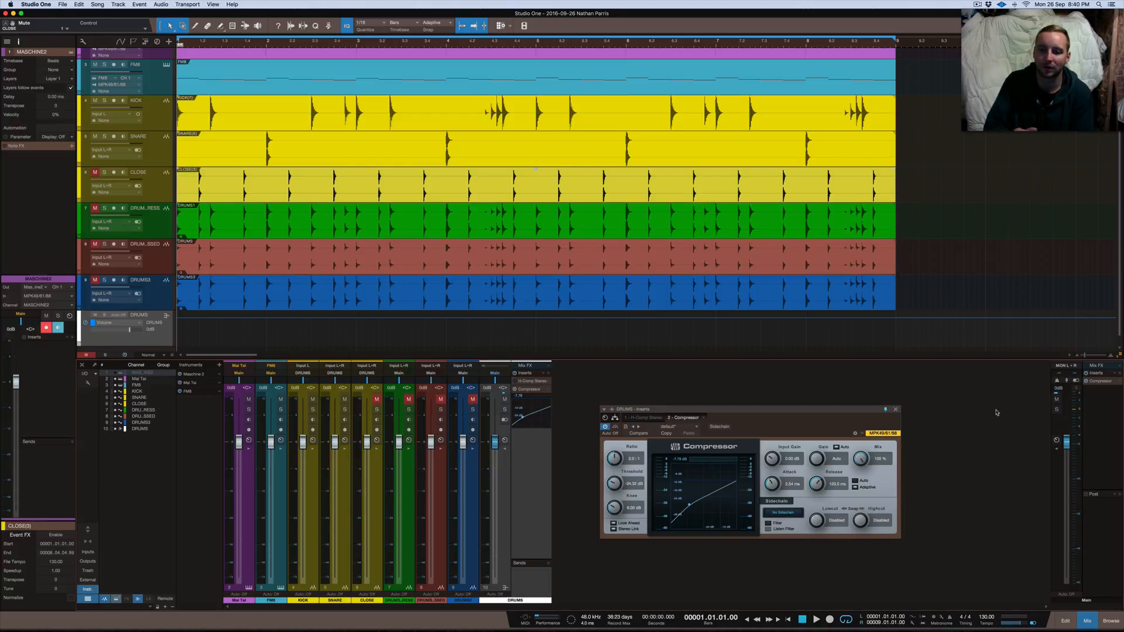
pyautogui.click(1096, 381)
pyautogui.moveTo(909, 361); pyautogui.dragTo(912, 225)
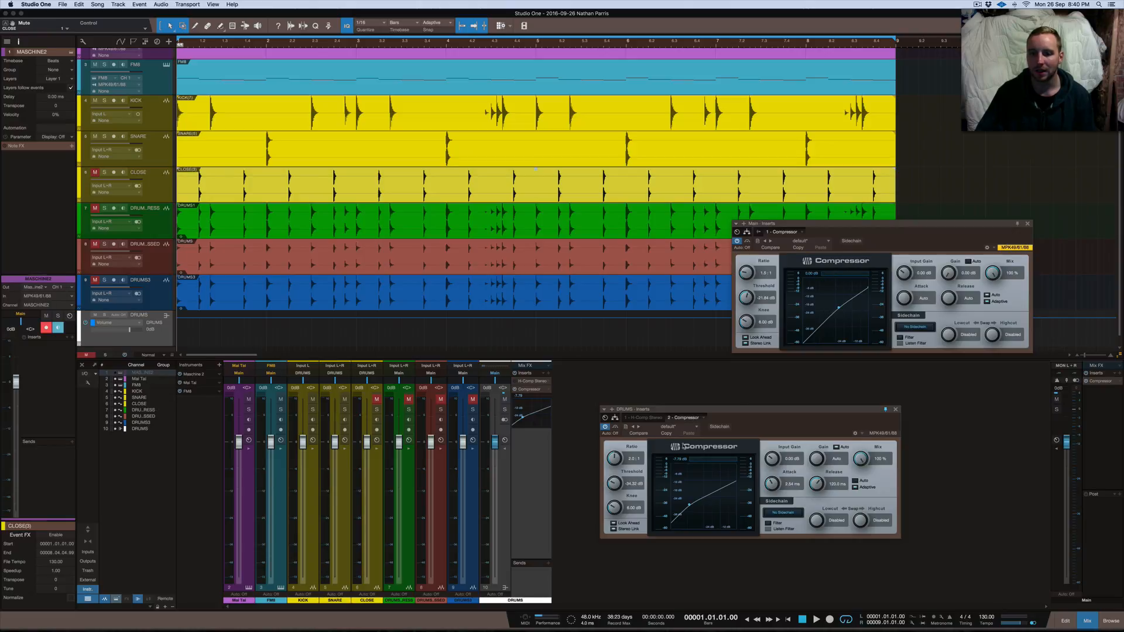
pyautogui.click(606, 427)
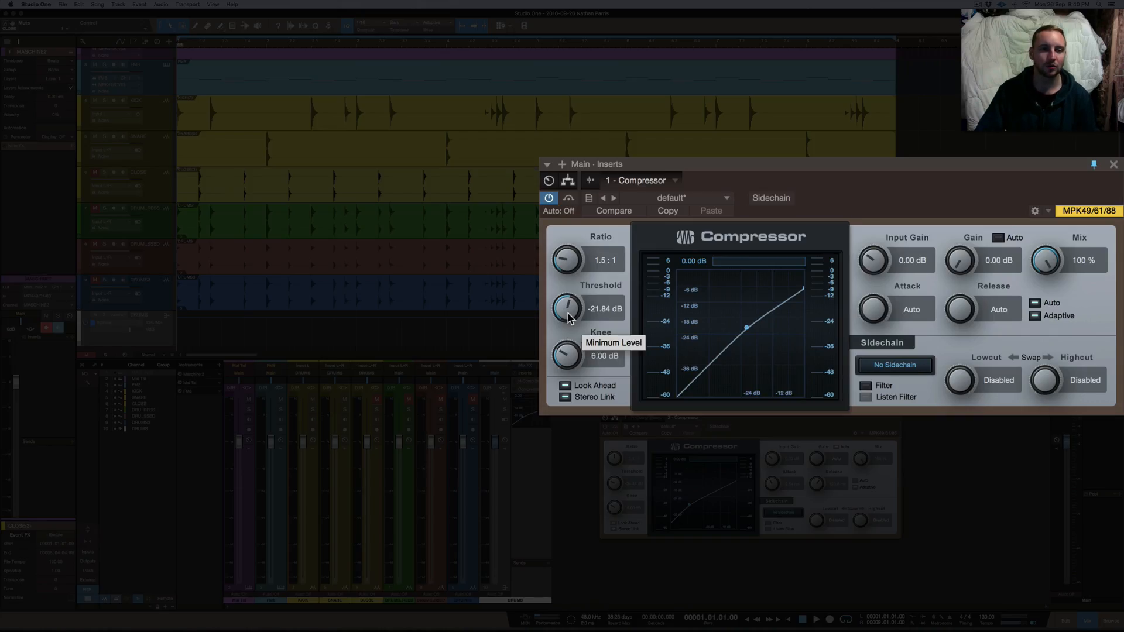
pyautogui.moveTo(560, 310); pyautogui.dragTo(559, 258)
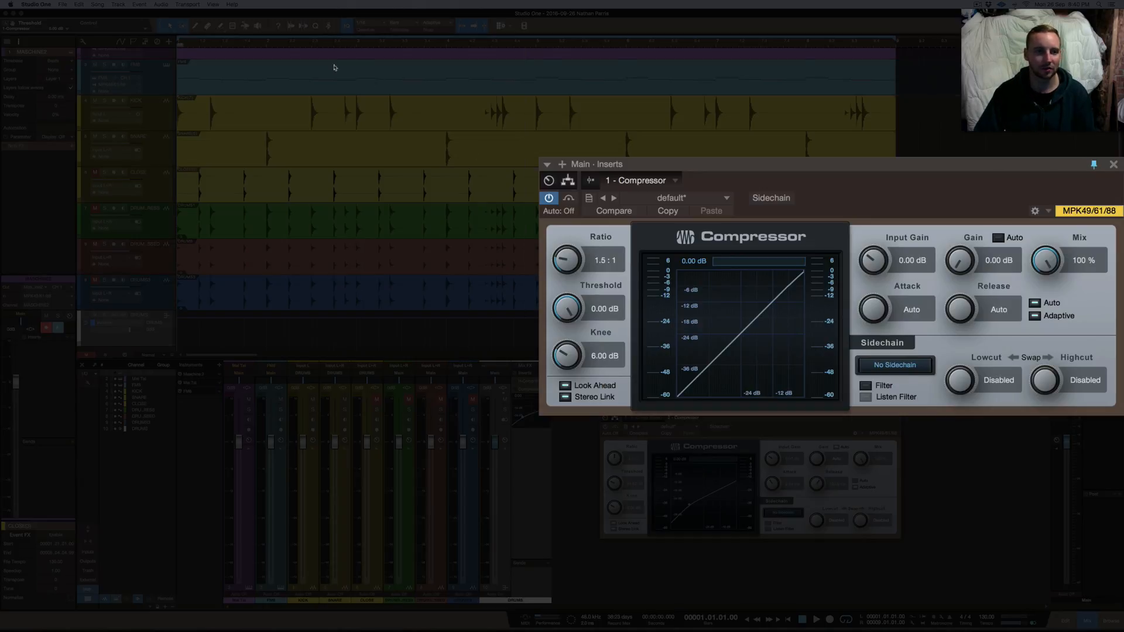
# Step: Play the song in short passes and examine the Main Compressor's meters and the kick and snare channel levels
pyautogui.press('space')
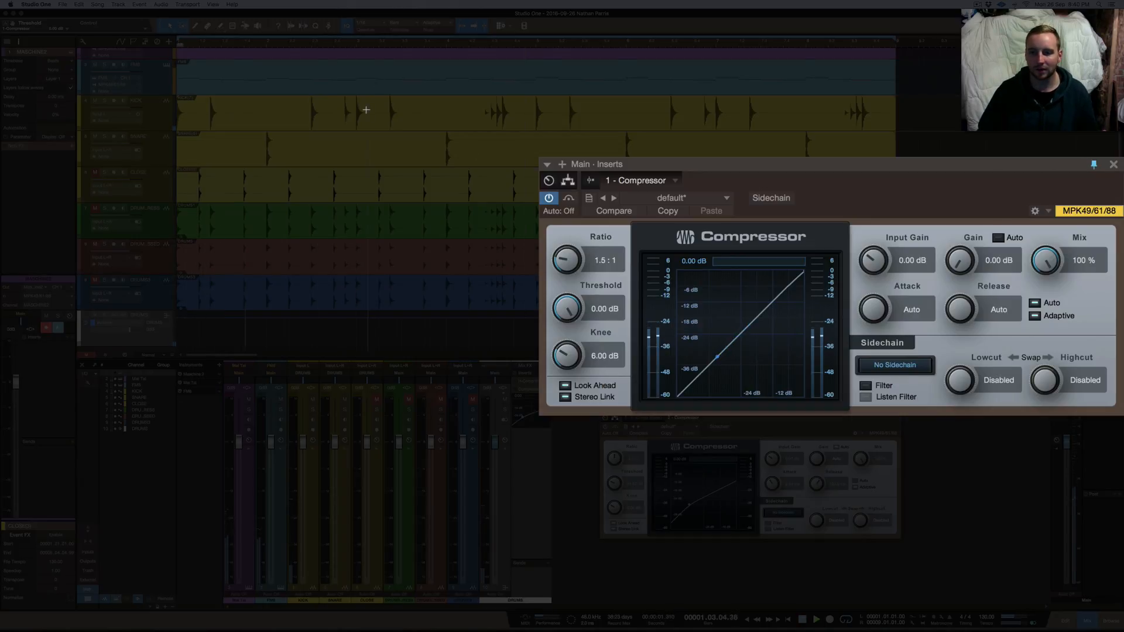
pyautogui.press('space')
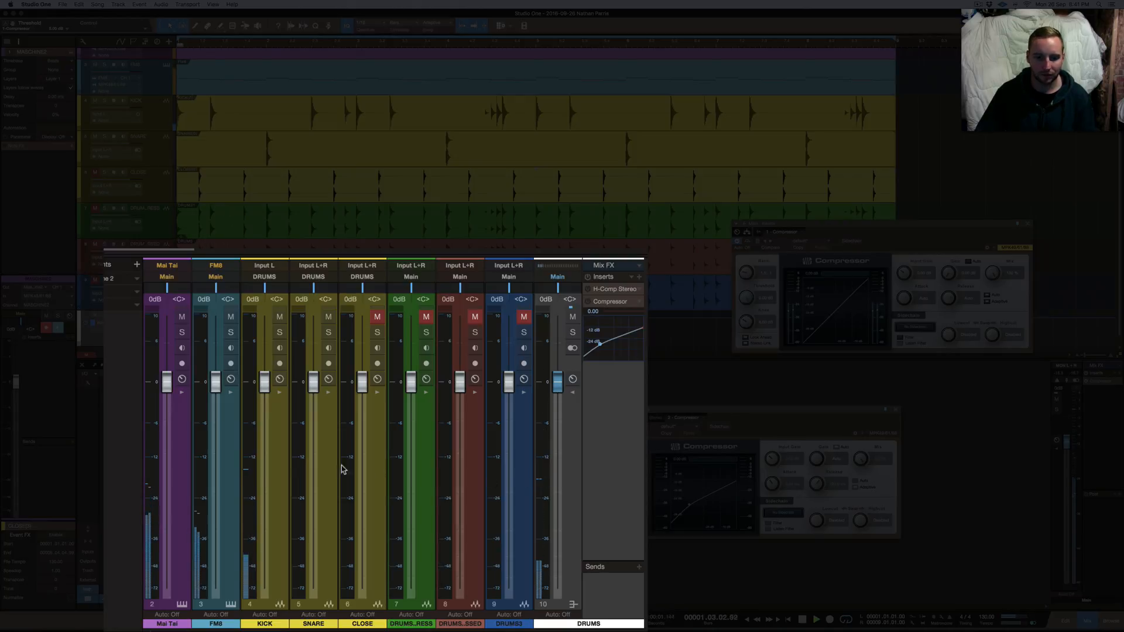
pyautogui.press('space')
pyautogui.moveTo(248, 472)
pyautogui.press('space')
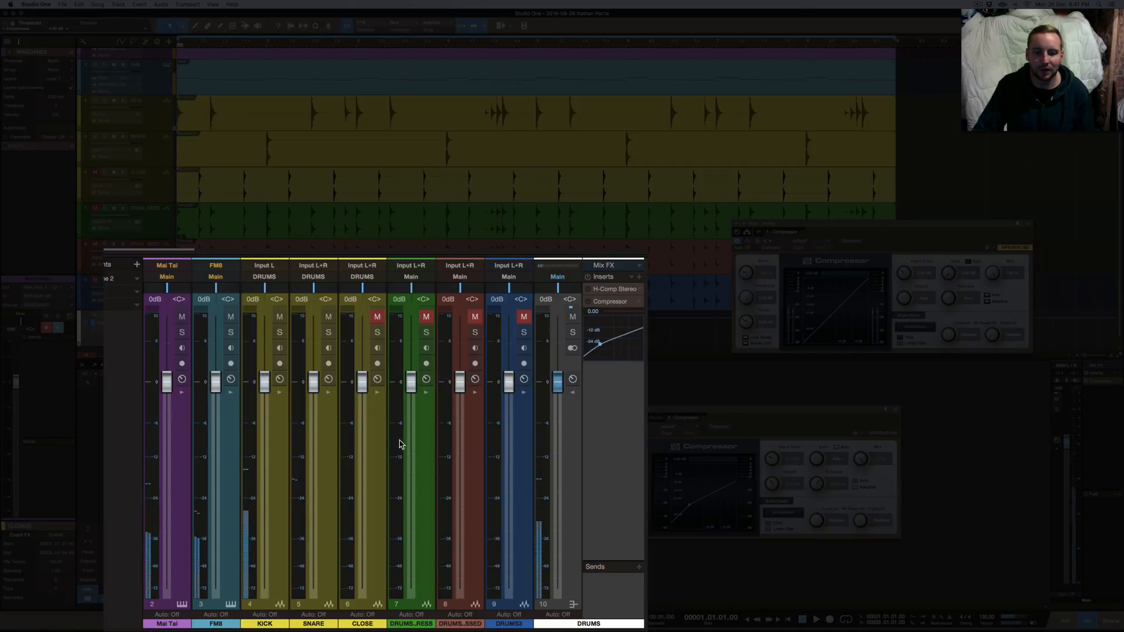
pyautogui.press('space')
pyautogui.moveTo(400, 444)
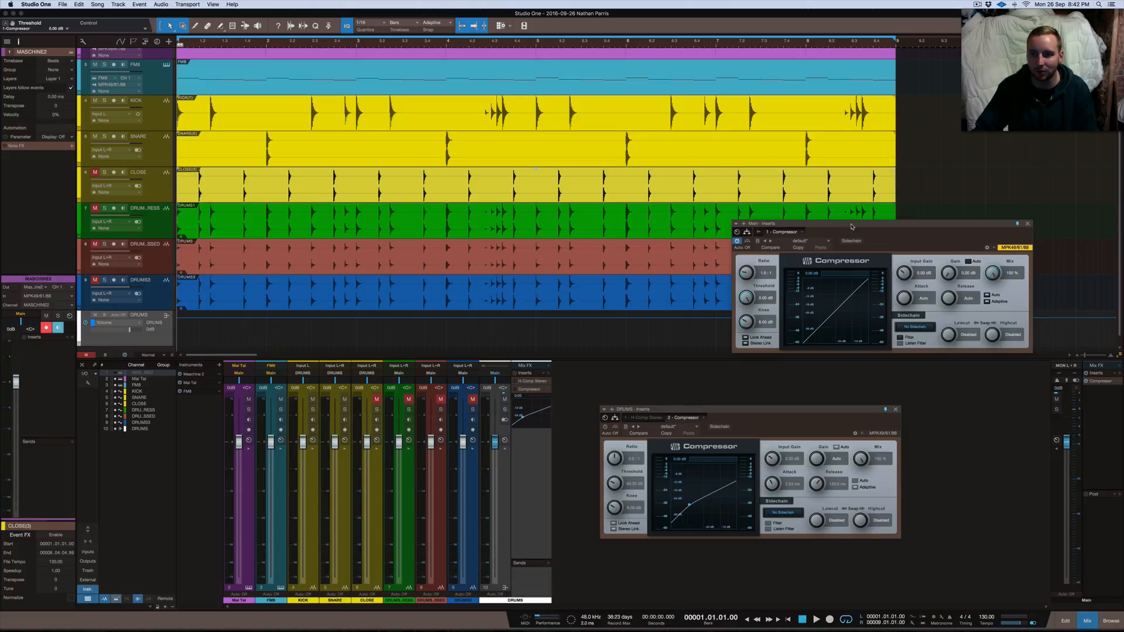
# Step: Insert the UAD SSL G Bus Compressor on the Main channel after the Compressor, arranging both plug-in windows side by side
pyautogui.moveTo(852, 227); pyautogui.dragTo(721, 275)
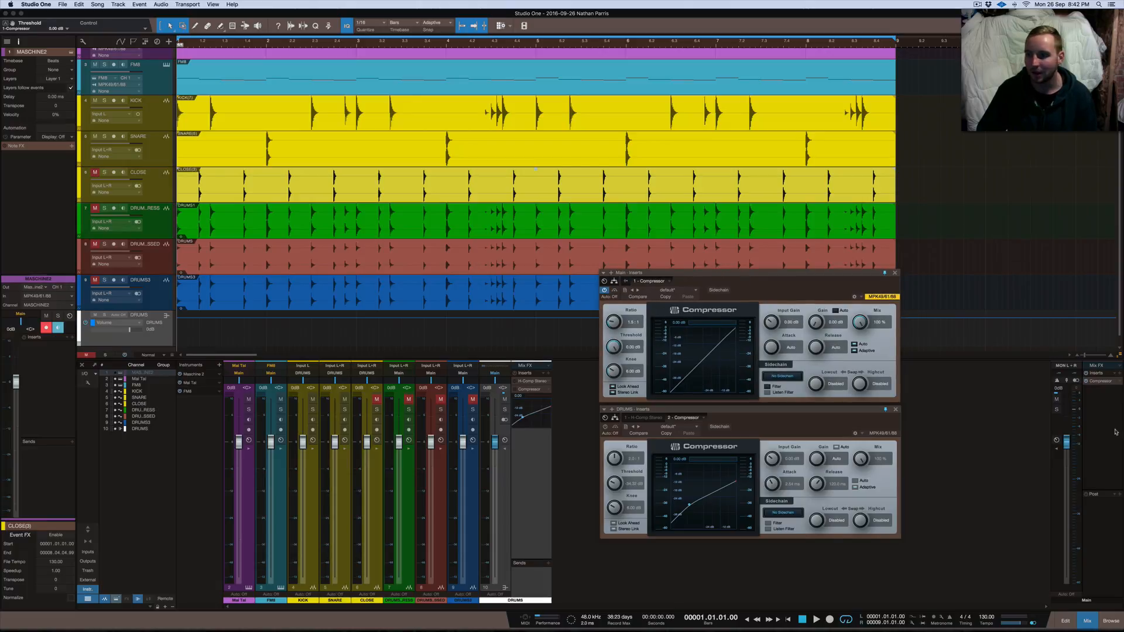
pyautogui.click(1119, 373)
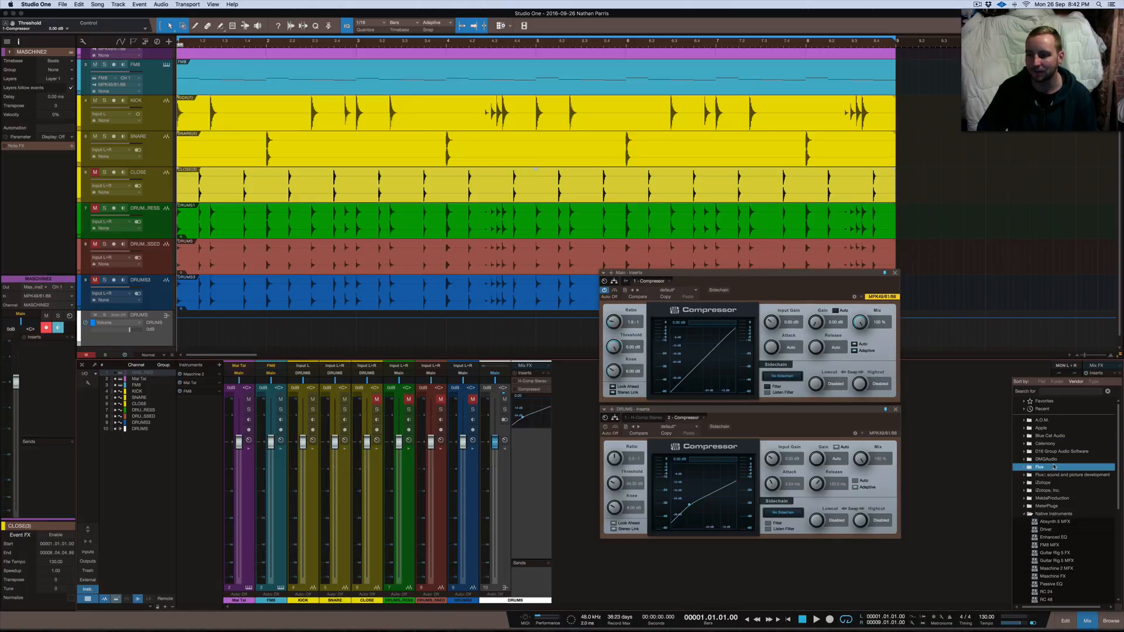
pyautogui.click(1024, 513)
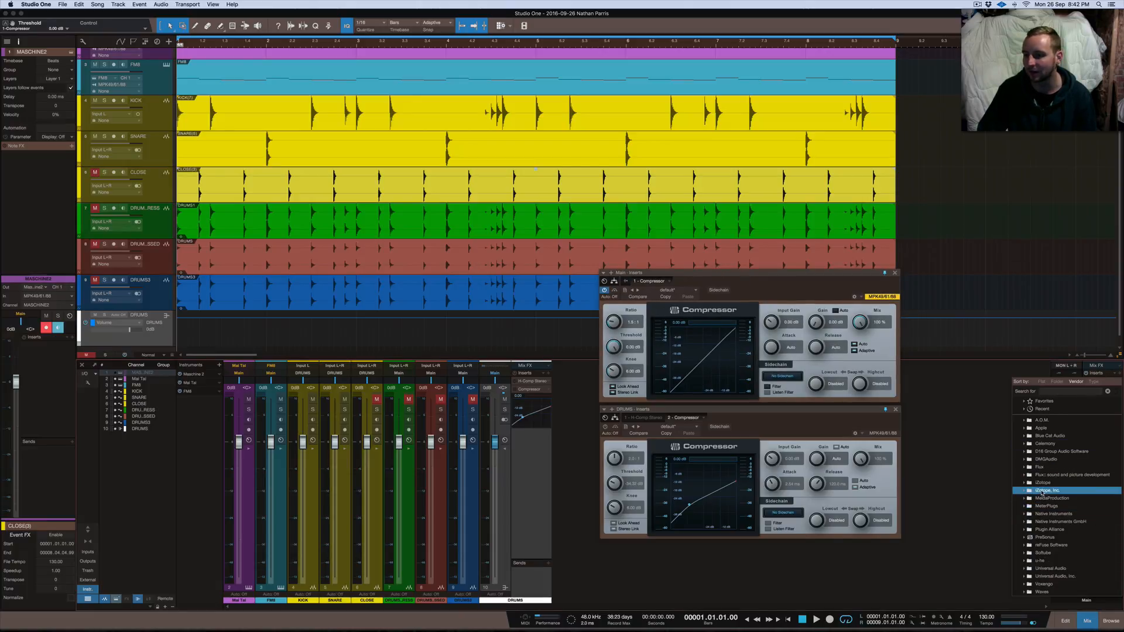
pyautogui.click(1024, 568)
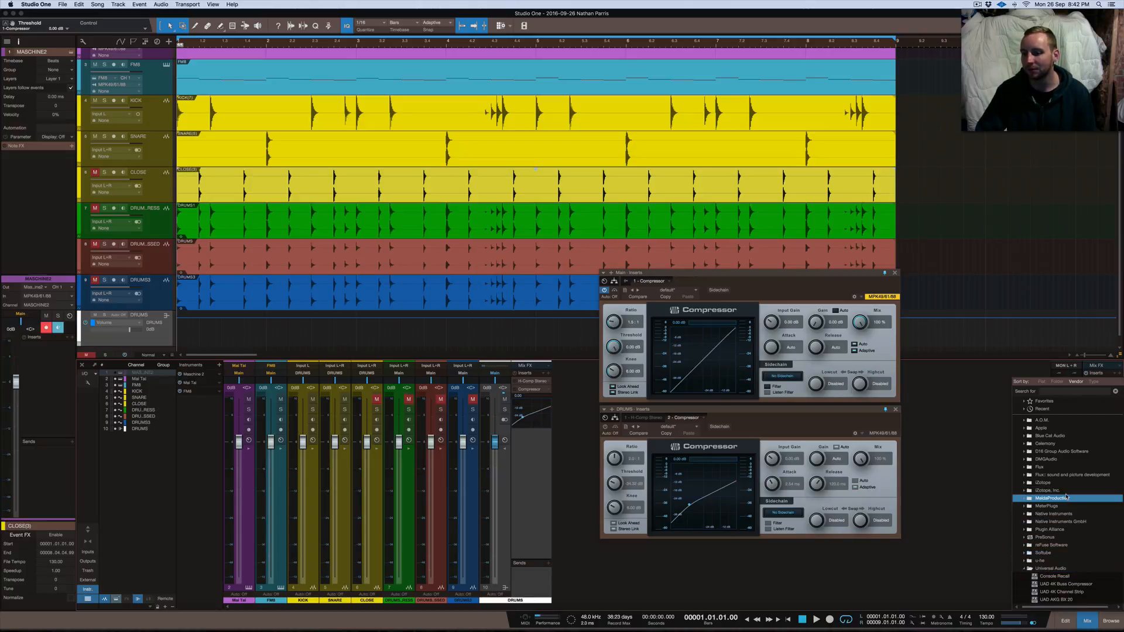
pyautogui.scroll(-15, 1065, 496)
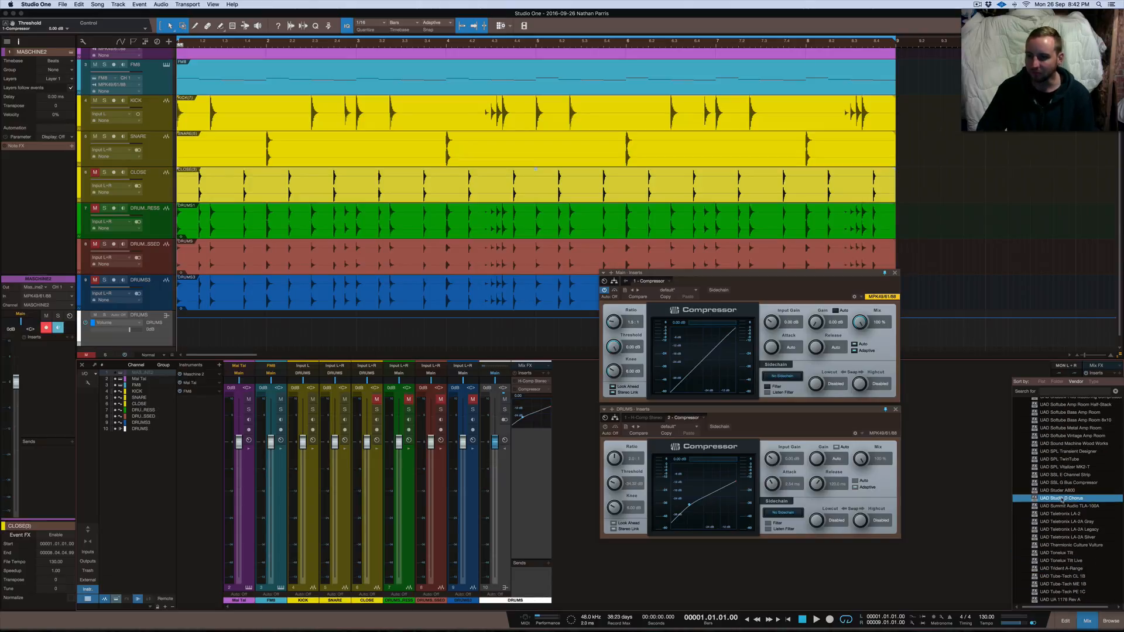
pyautogui.doubleClick(1066, 482)
pyautogui.moveTo(742, 419); pyautogui.dragTo(532, 106)
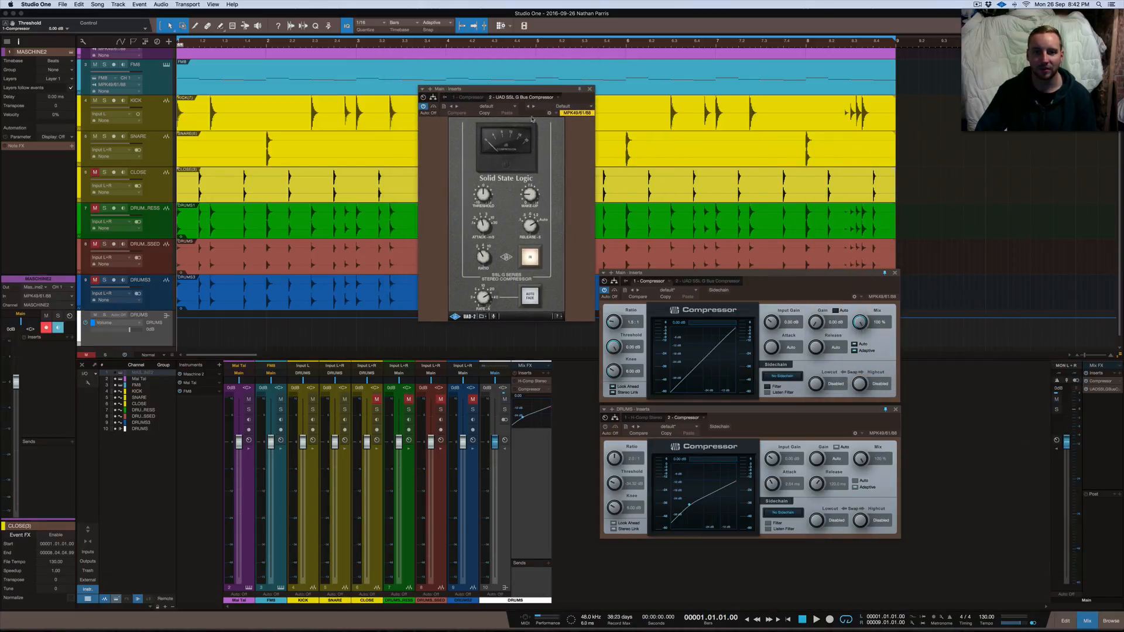
# Step: Set the SSL G Bus Compressor's threshold to maximum, make-up gain to 0 and release to Auto
pyautogui.moveTo(471, 190); pyautogui.dragTo(489, 238)
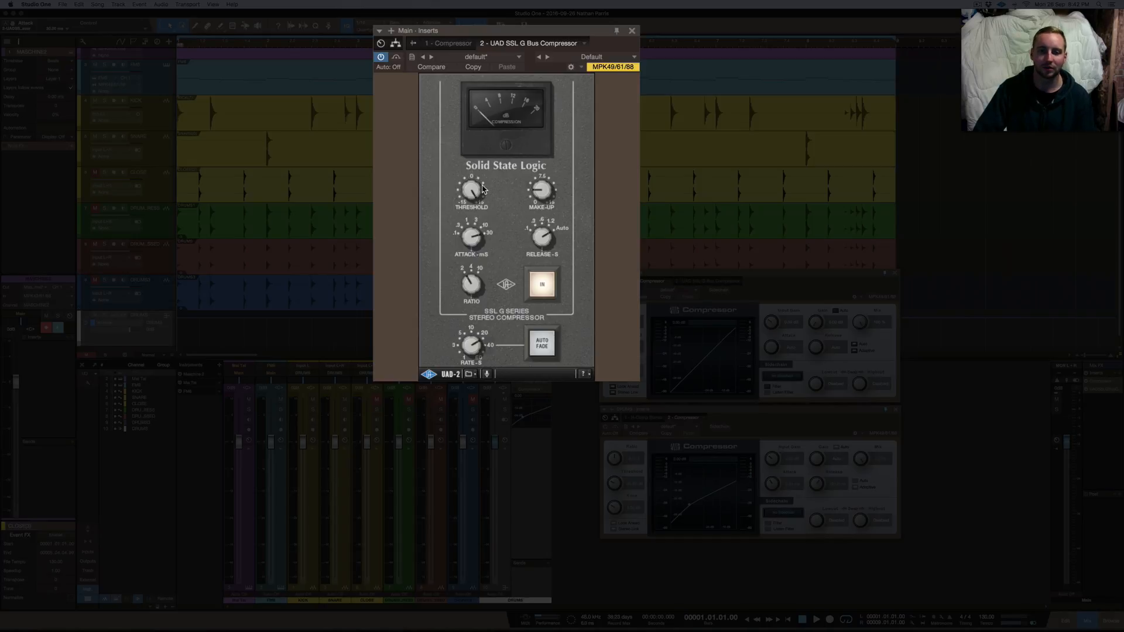
pyautogui.moveTo(535, 189); pyautogui.dragTo(544, 282)
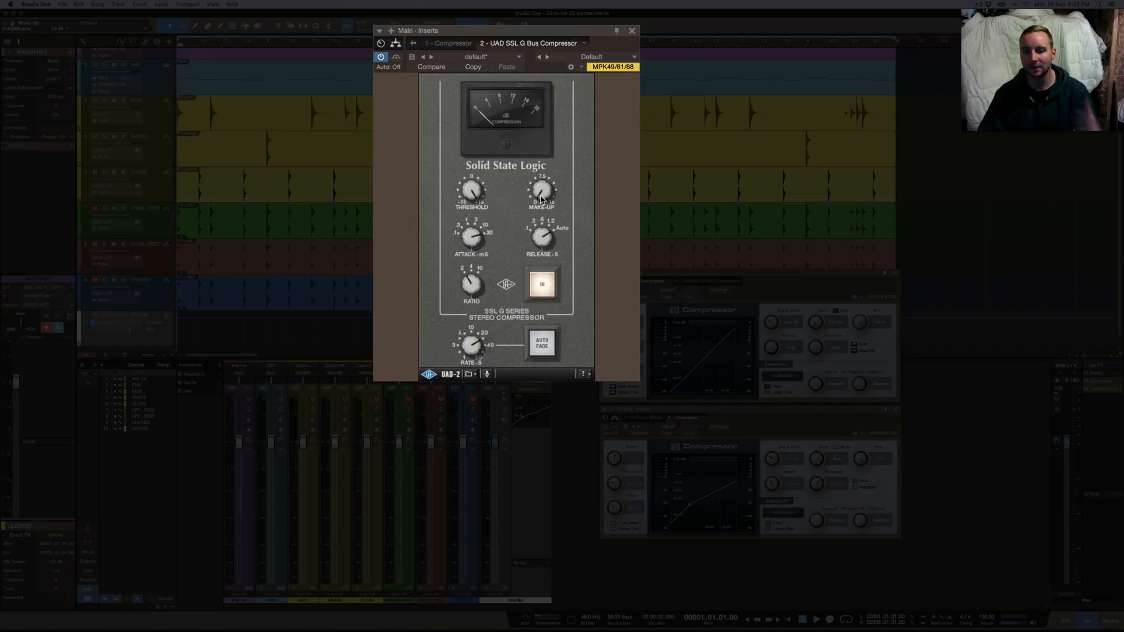
pyautogui.moveTo(542, 233); pyautogui.dragTo(568, 245)
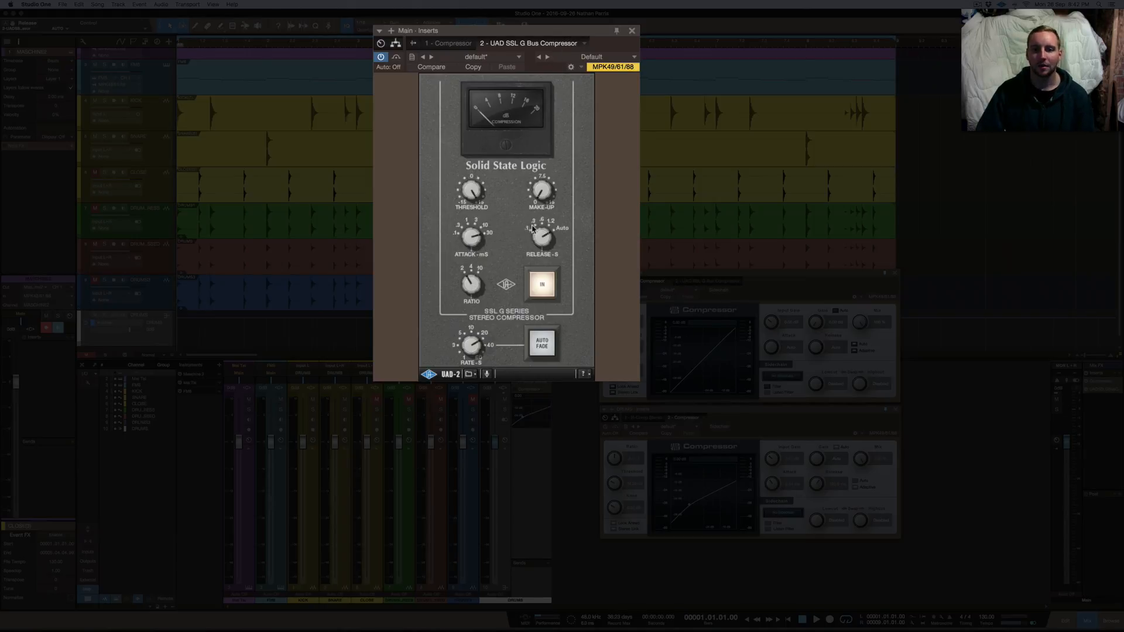
pyautogui.moveTo(538, 232); pyautogui.dragTo(551, 369)
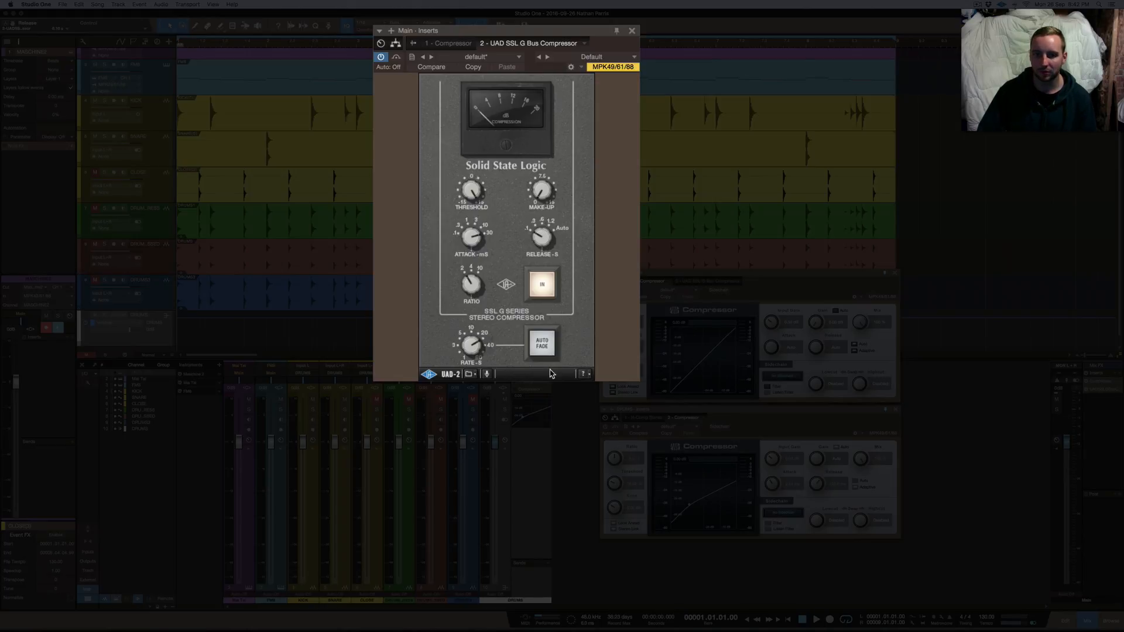
pyautogui.moveTo(540, 237); pyautogui.dragTo(636, 344)
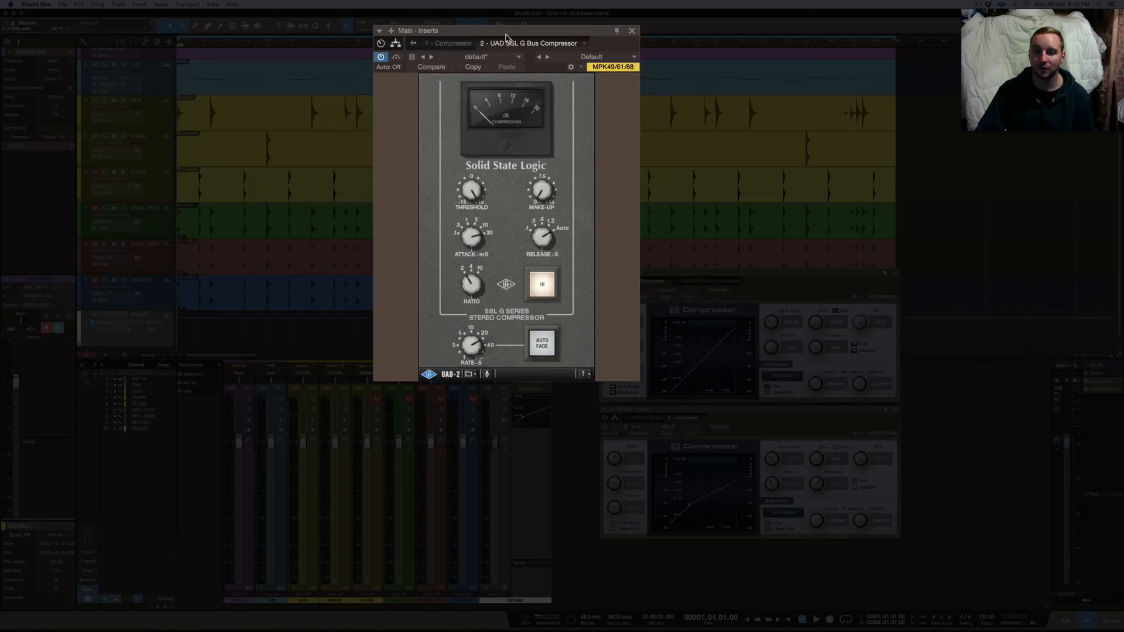
# Step: Play the song while lowering the SSL G Bus Compressor's threshold to its -15 dB minimum
pyautogui.moveTo(507, 36); pyautogui.dragTo(522, 13)
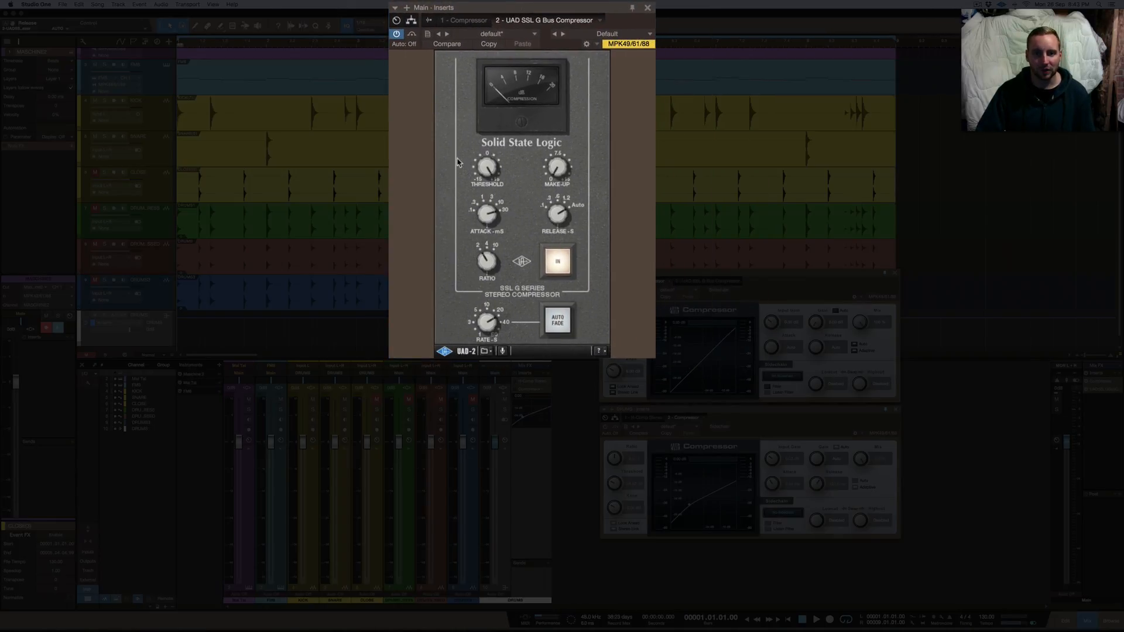
pyautogui.press('space')
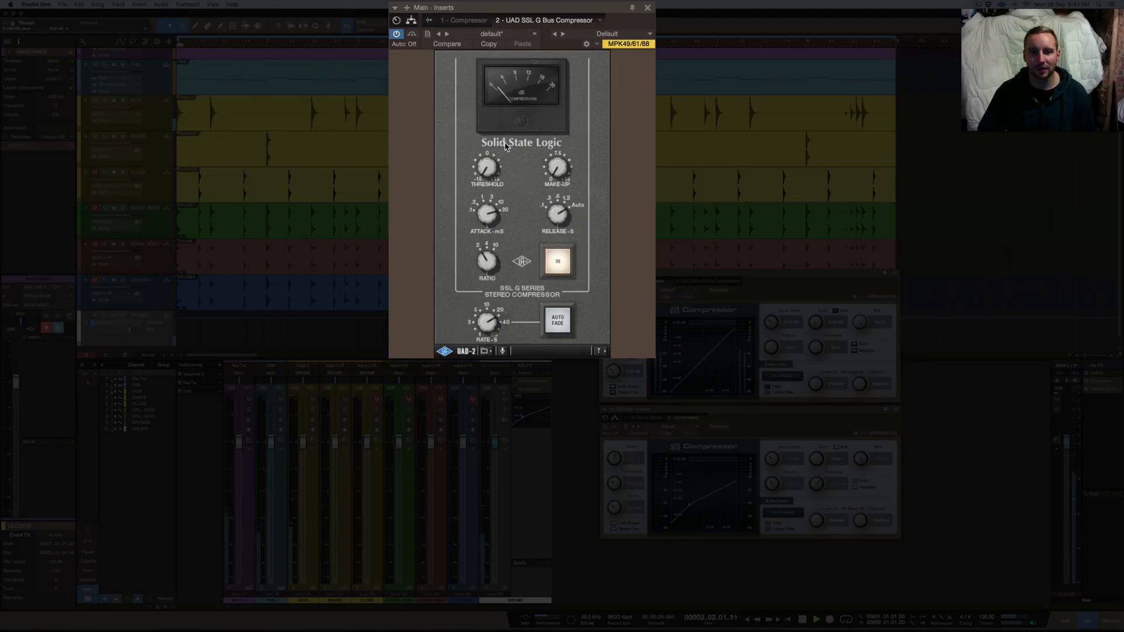
pyautogui.press('space')
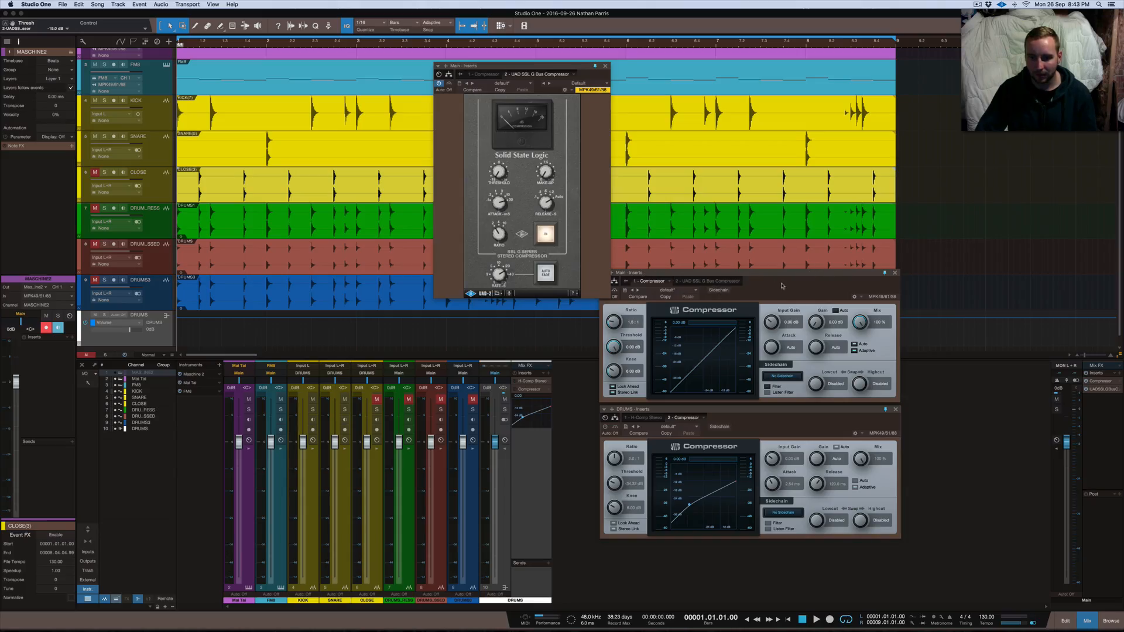
# Step: Close the DRUMS Compressor window and set the Main Compressor's threshold to -15 dB
pyautogui.click(894, 410)
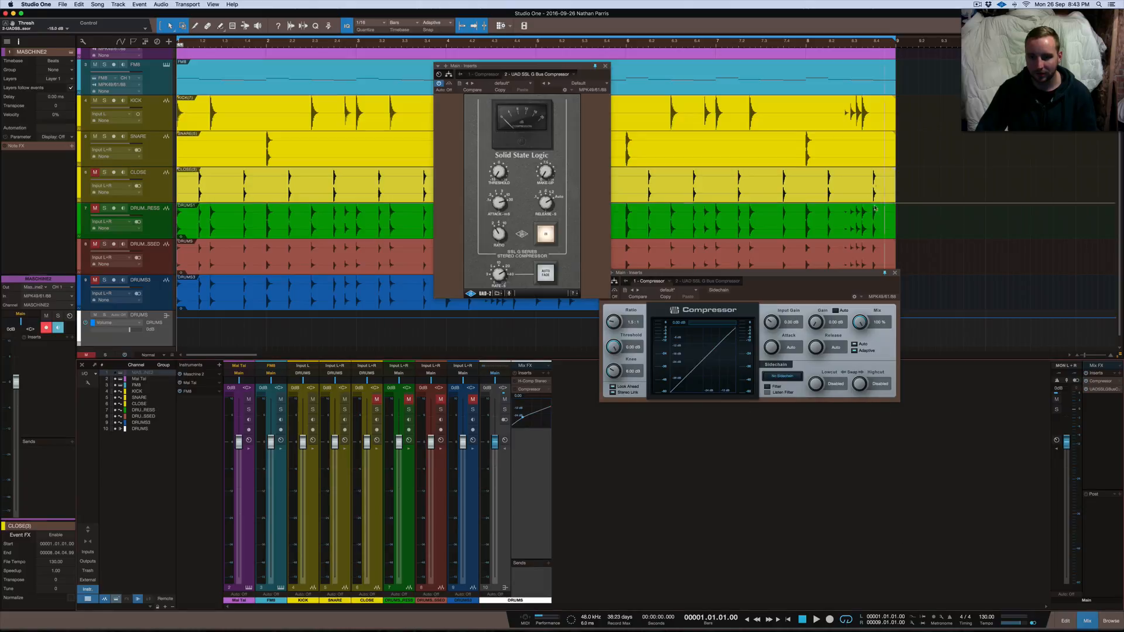
pyautogui.moveTo(750, 273); pyautogui.dragTo(763, 67)
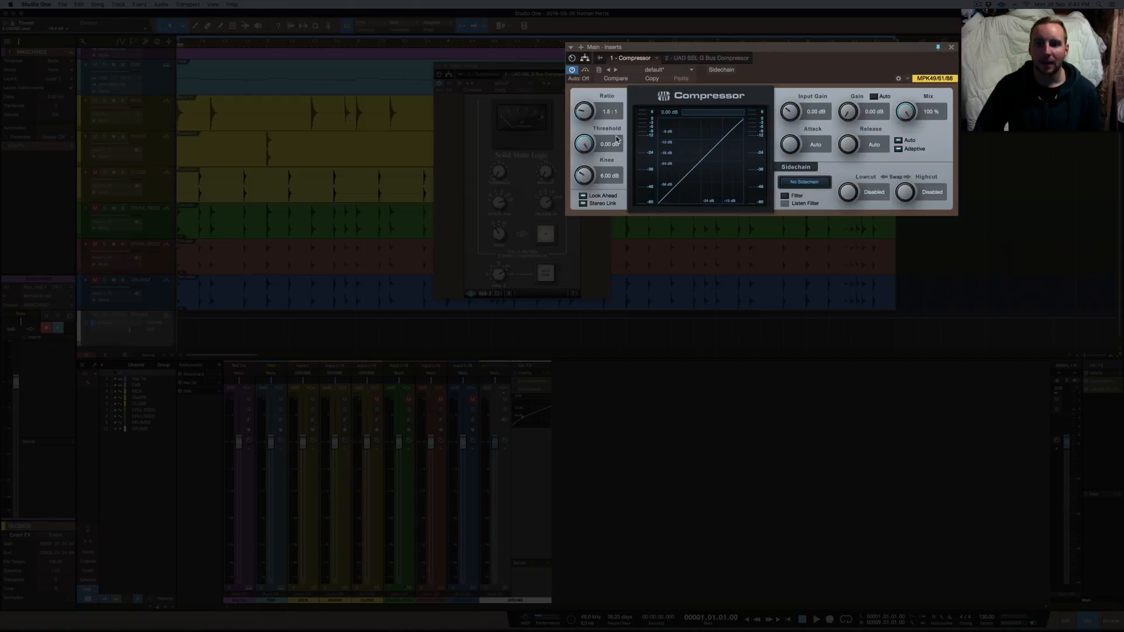
pyautogui.moveTo(588, 142); pyautogui.dragTo(588, 171)
pyautogui.click(607, 144)
pyautogui.write('-15')
pyautogui.press('Return')
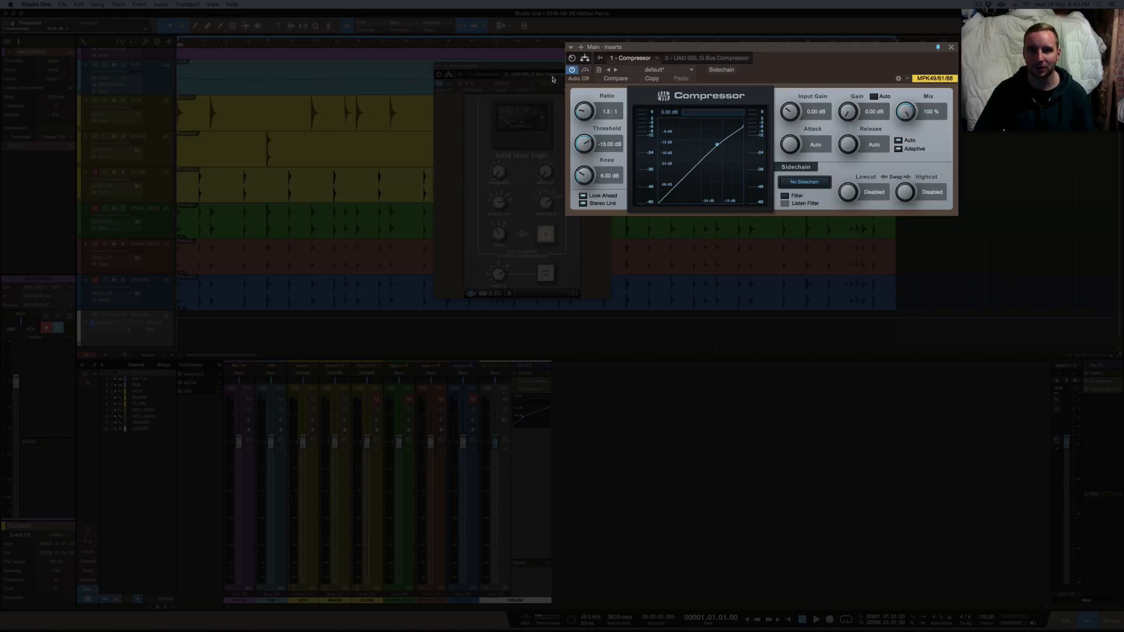
# Step: Bypass the SSL G Bus Compressor and play the song to check the Main Compressor's maximum gain reduction
pyautogui.click(445, 86)
pyautogui.press('space')
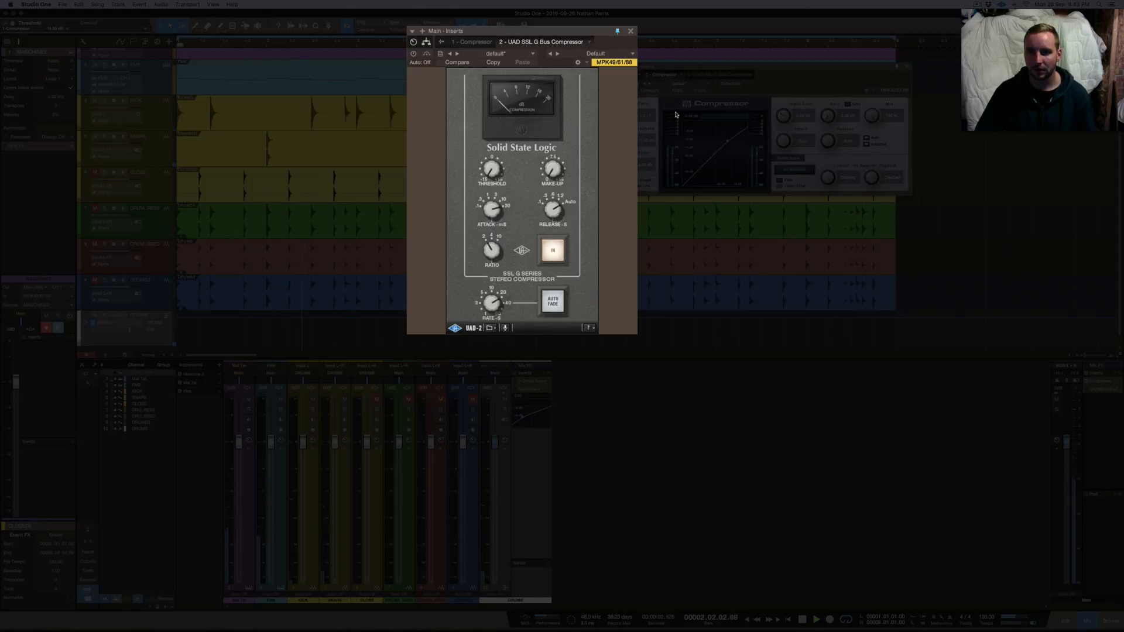
pyautogui.click(763, 69)
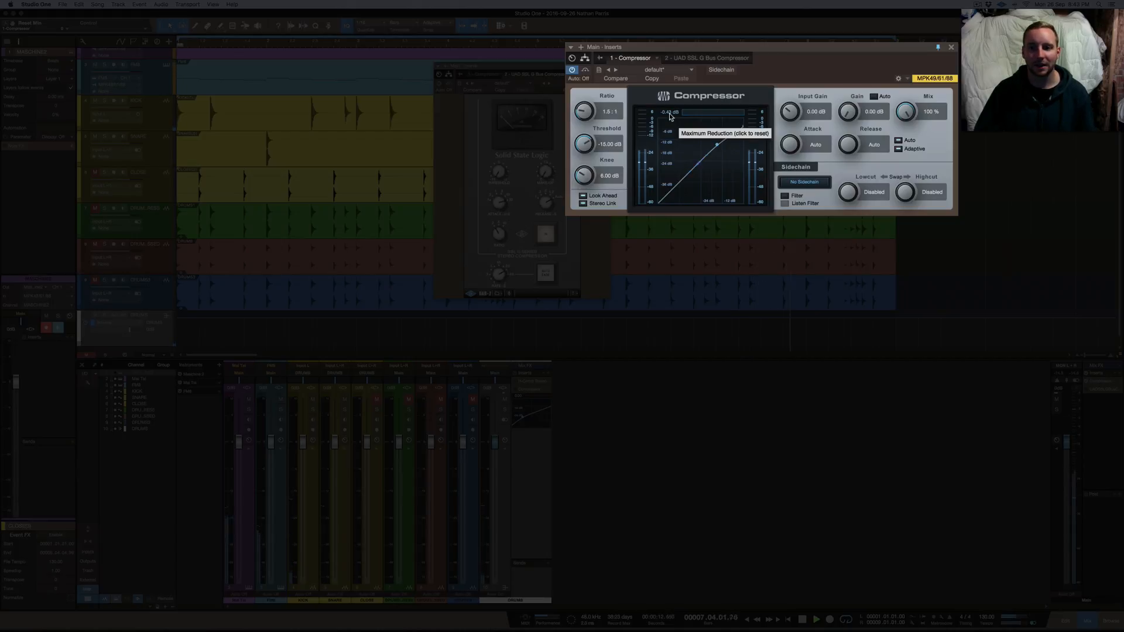
pyautogui.press('space')
# Step: Re-enable the SSL G Bus Compressor, bypass the Main Compressor, and play the song to compare the gain reduction
pyautogui.click(439, 83)
pyautogui.click(572, 70)
pyautogui.press('space')
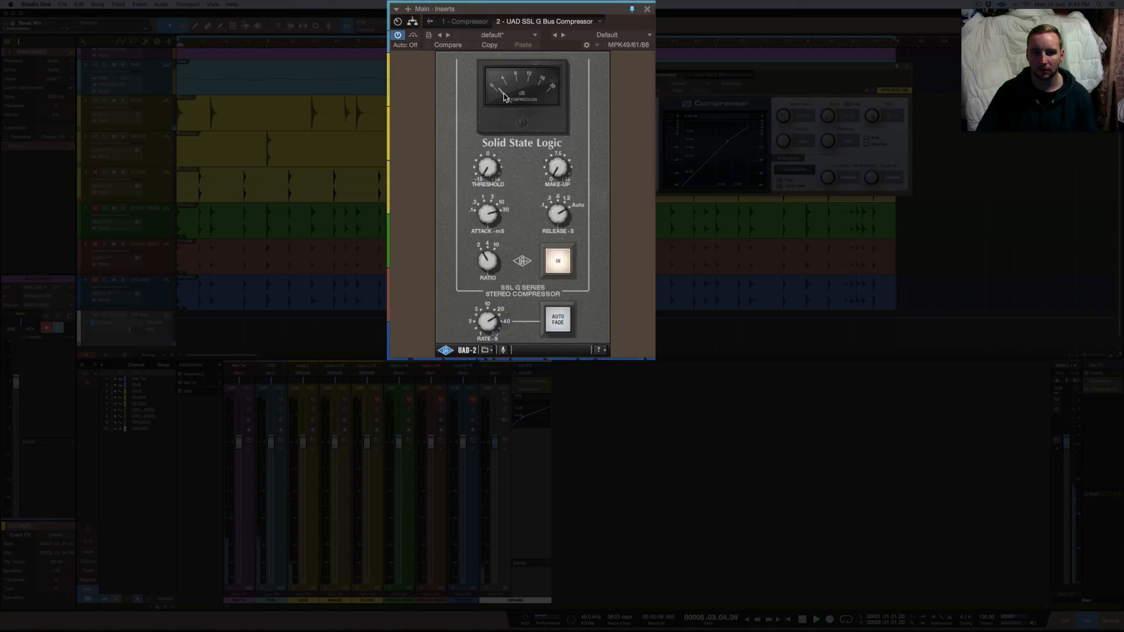
pyautogui.press('space')
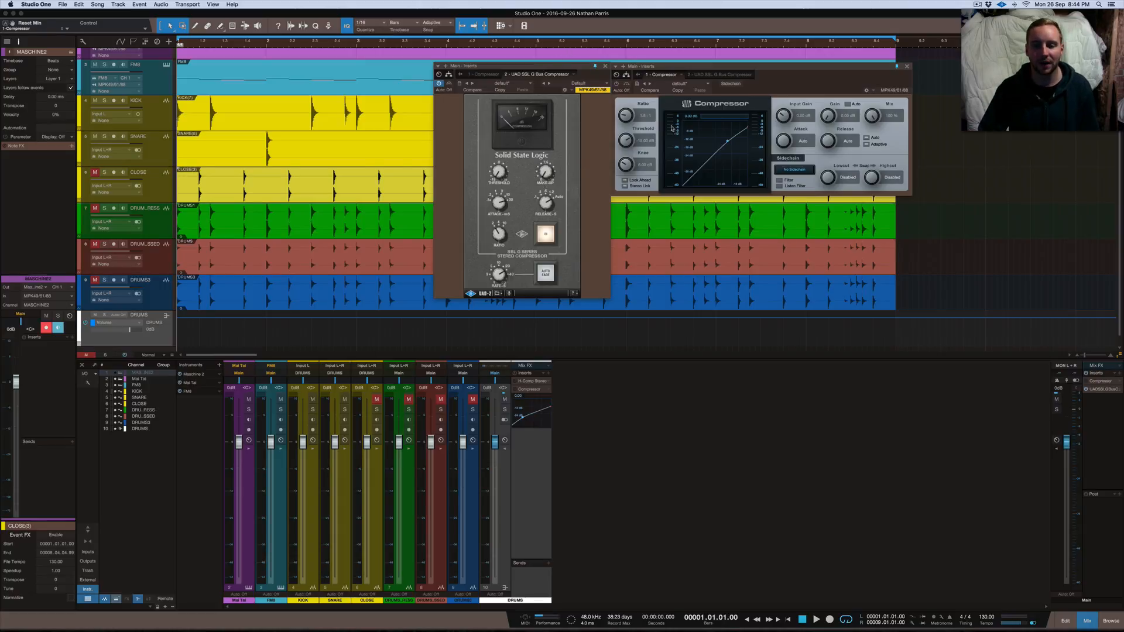
# Step: Re-enable the Main Compressor, sweep its threshold down to -48 dB, and bring it back up to about -14 dB
pyautogui.click(728, 72)
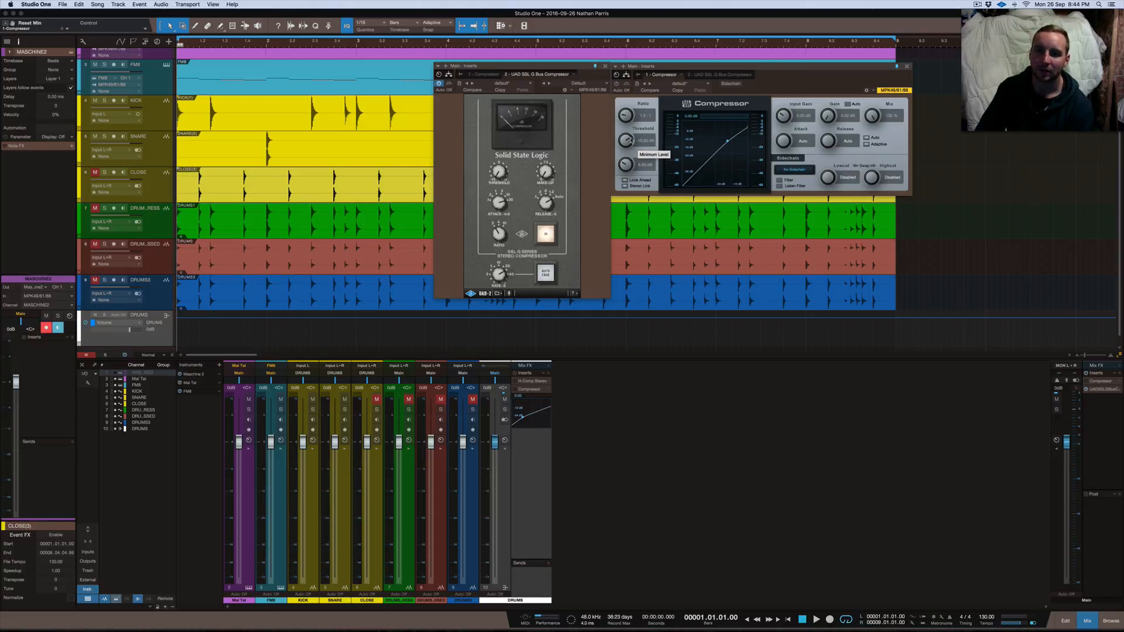
pyautogui.click(616, 83)
pyautogui.moveTo(629, 147); pyautogui.dragTo(624, 231)
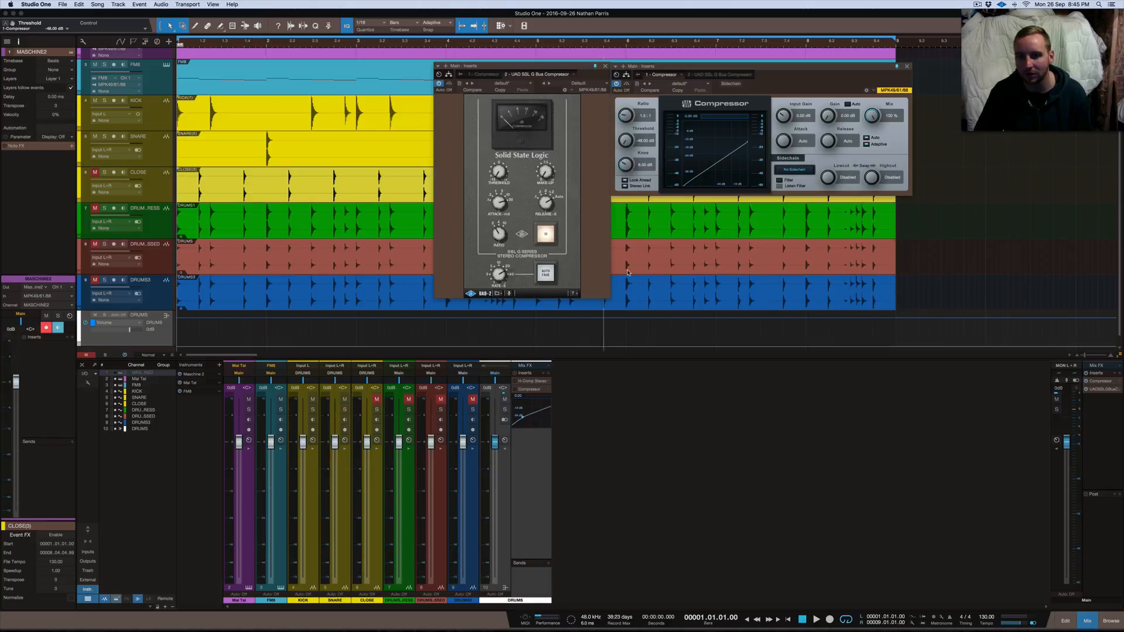
pyautogui.moveTo(622, 142); pyautogui.dragTo(619, 85)
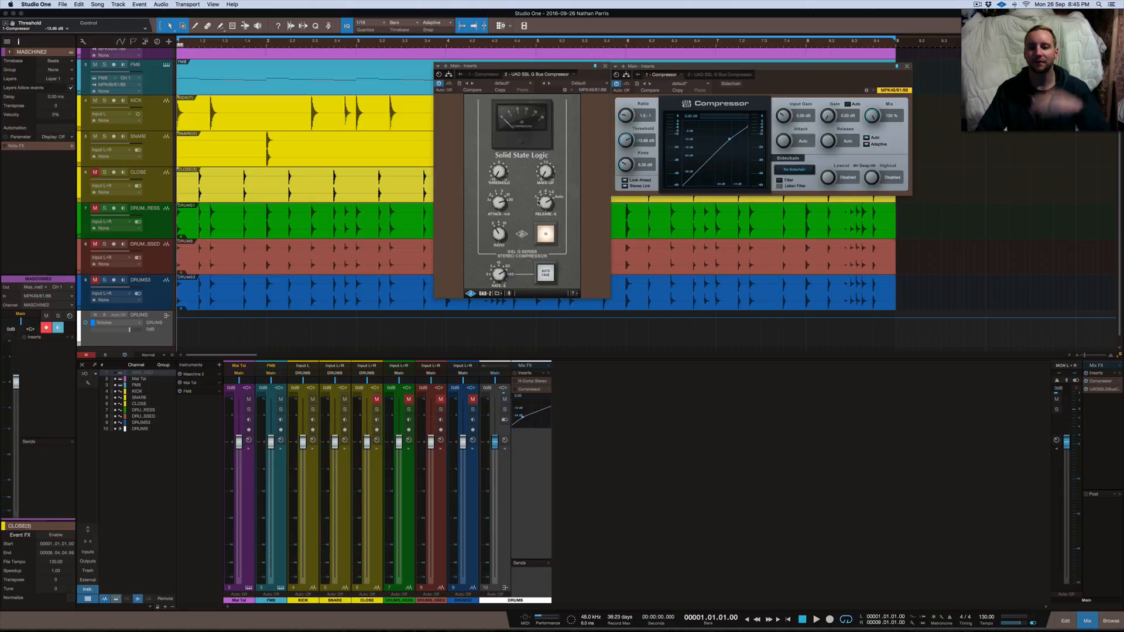
pyautogui.click(539, 67)
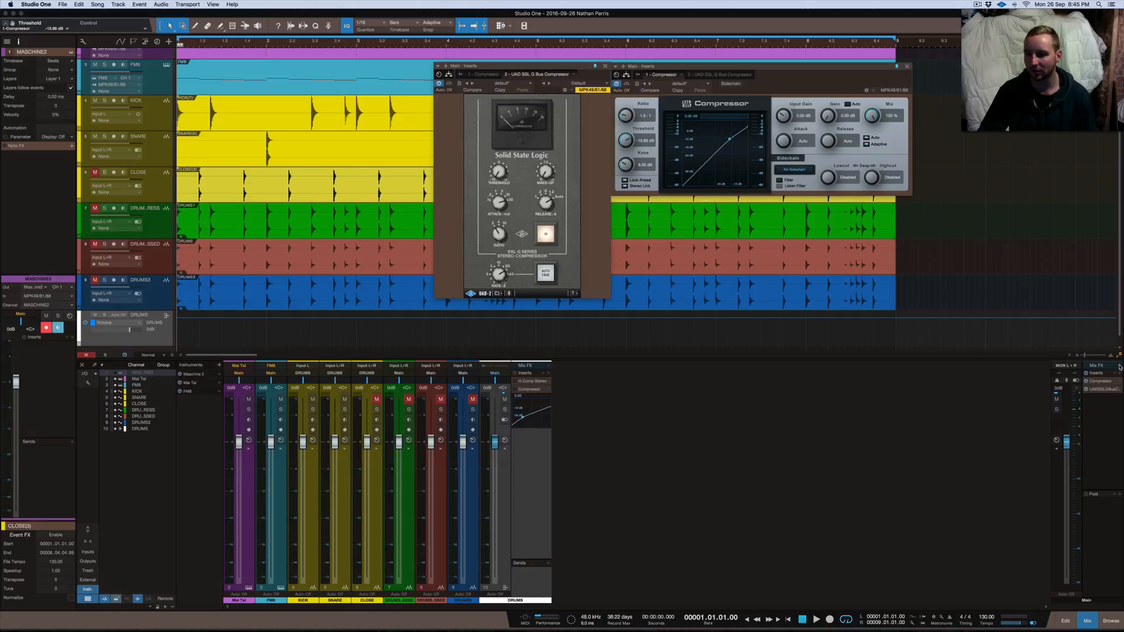
# Step: Add Console Shaper to the Main channel's Mix FX and switch its noise on and back off before closing its window
pyautogui.click(1093, 394)
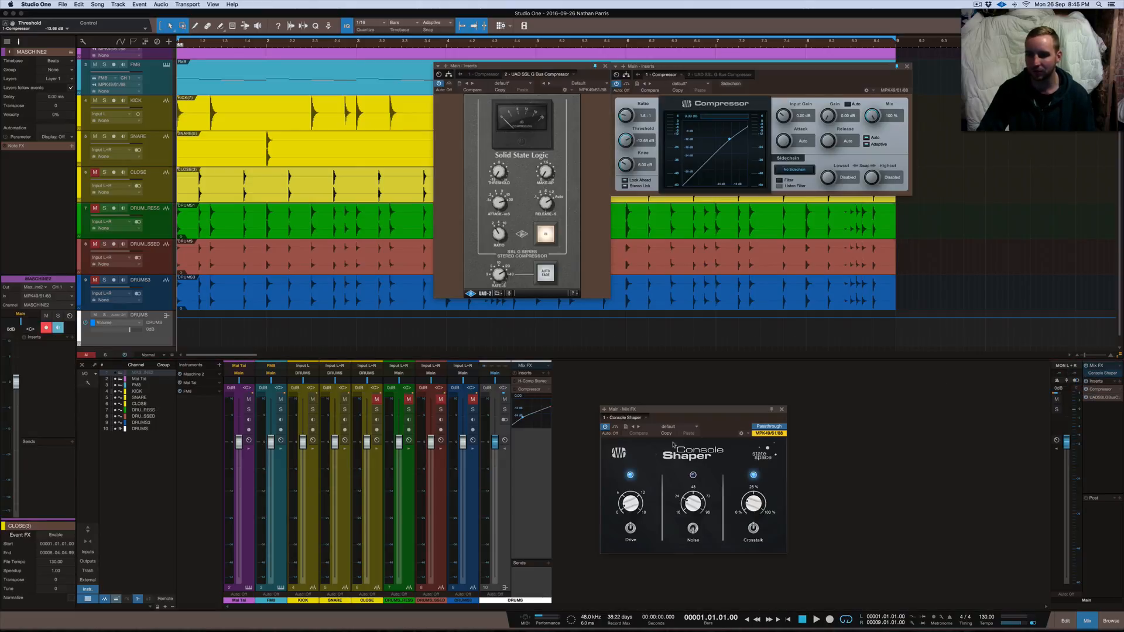
pyautogui.moveTo(701, 419); pyautogui.dragTo(712, 363)
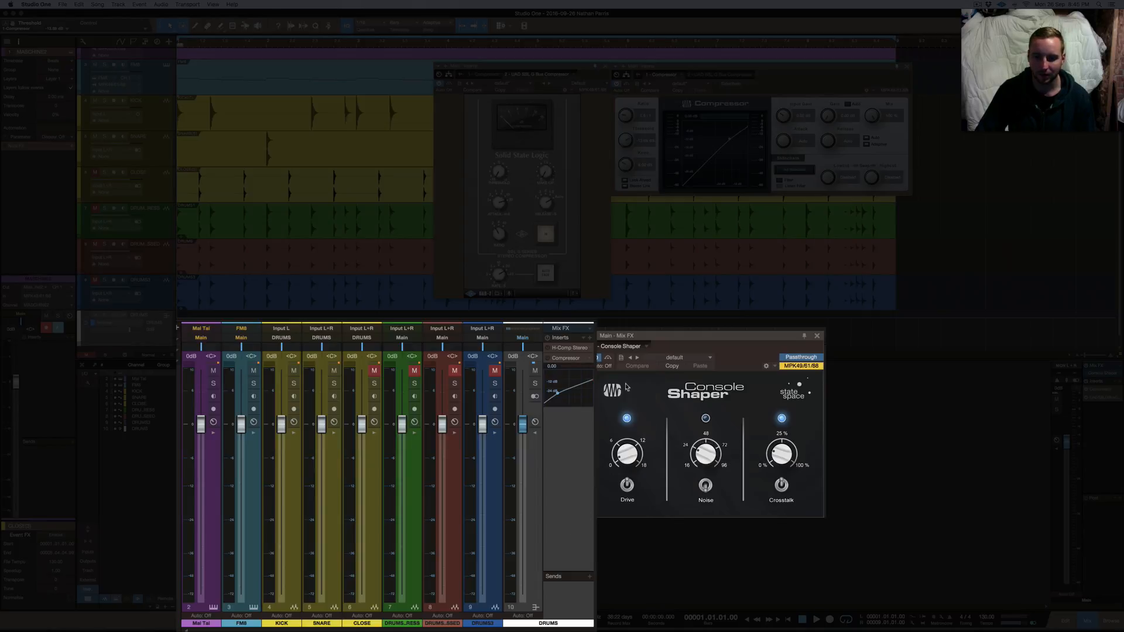
pyautogui.click(706, 485)
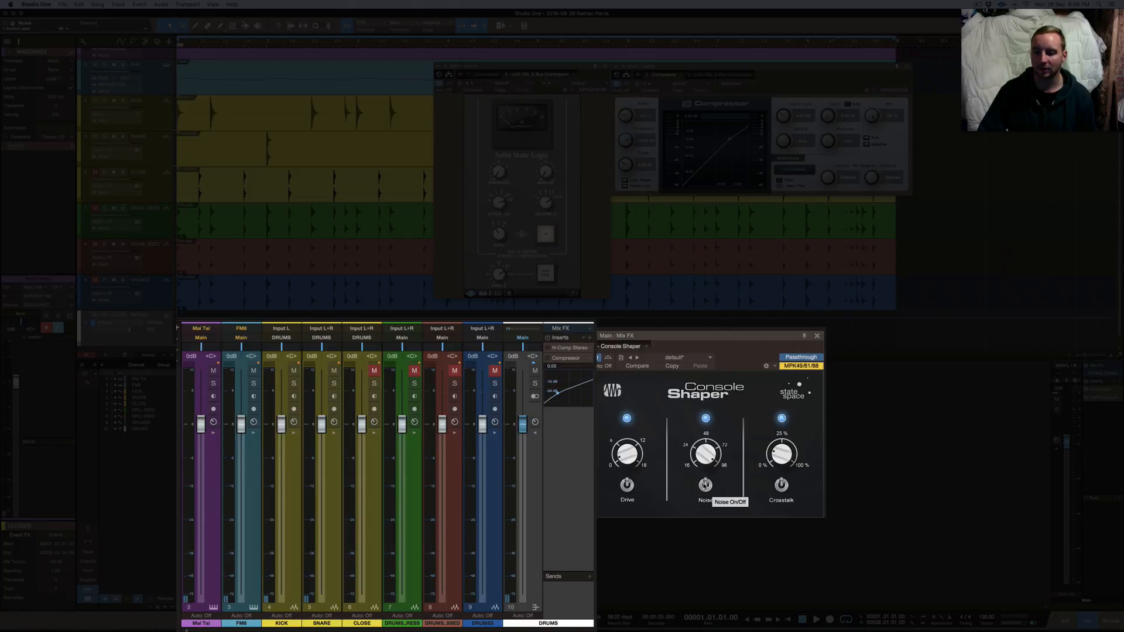
pyautogui.click(706, 485)
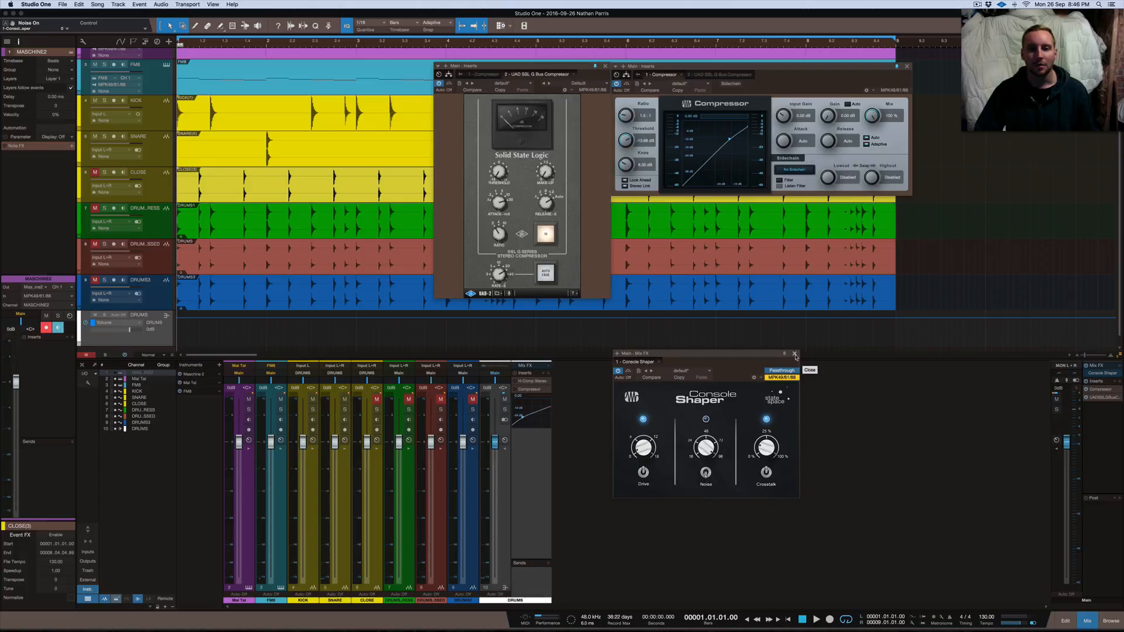
pyautogui.click(795, 355)
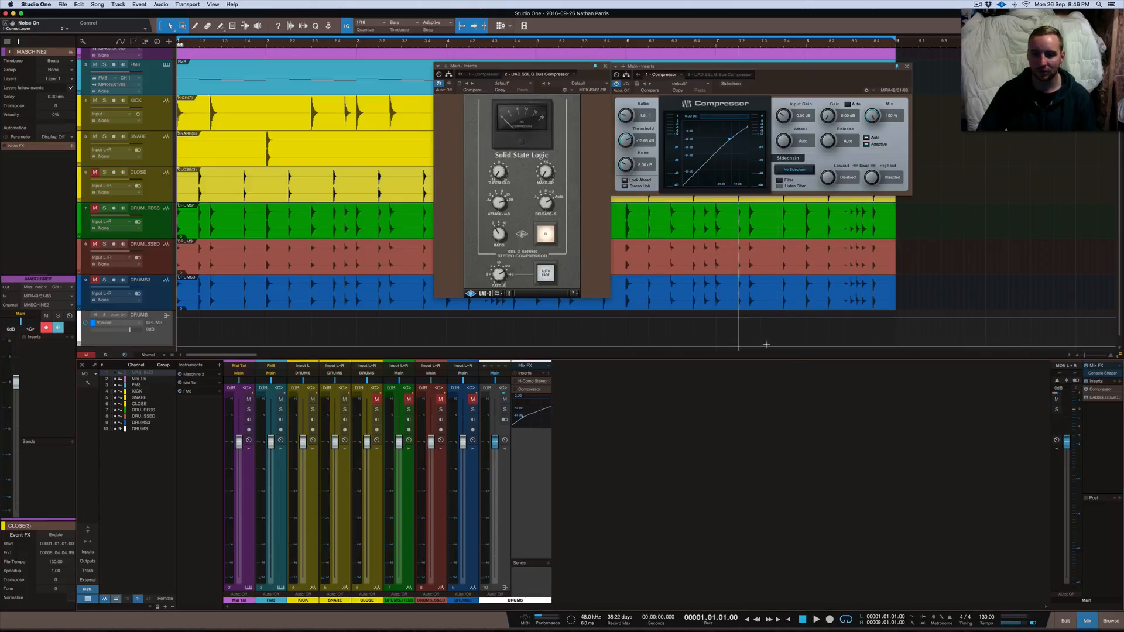
# Step: Deactivate Console Shaper in the Main channel's Mix FX and reopen its window briefly to check it
pyautogui.click(1104, 373)
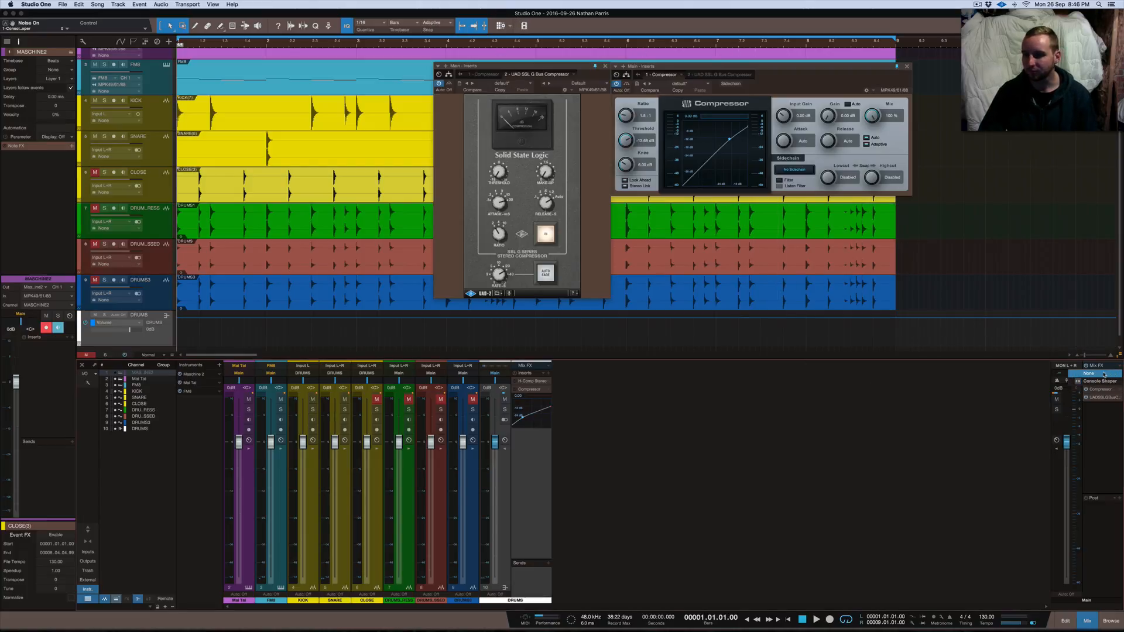
pyautogui.click(1087, 373)
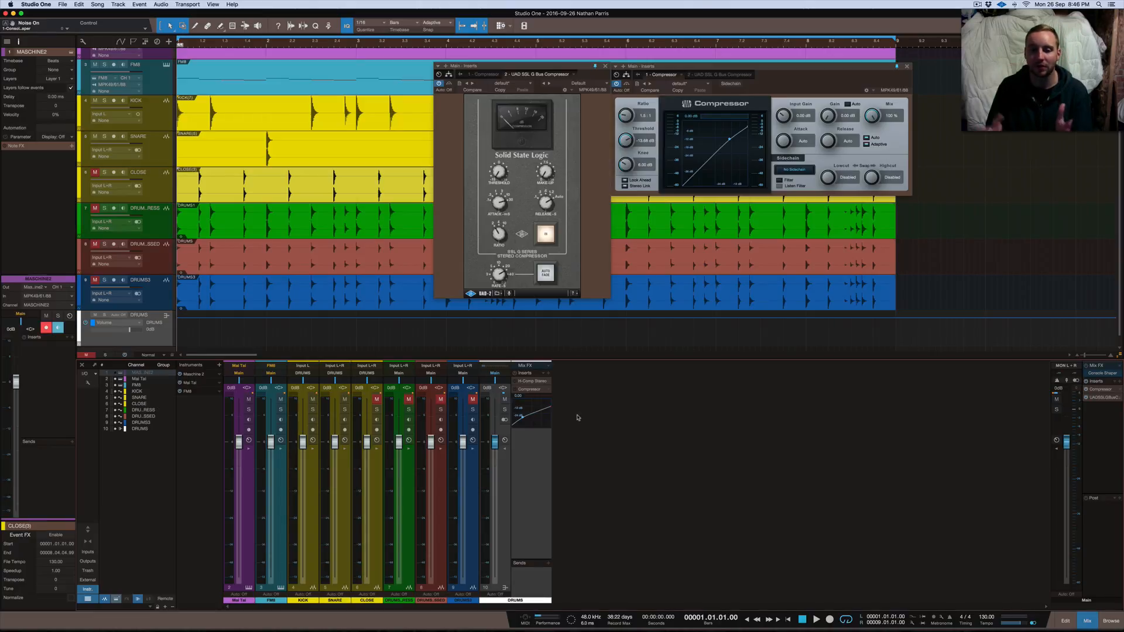
pyautogui.click(527, 66)
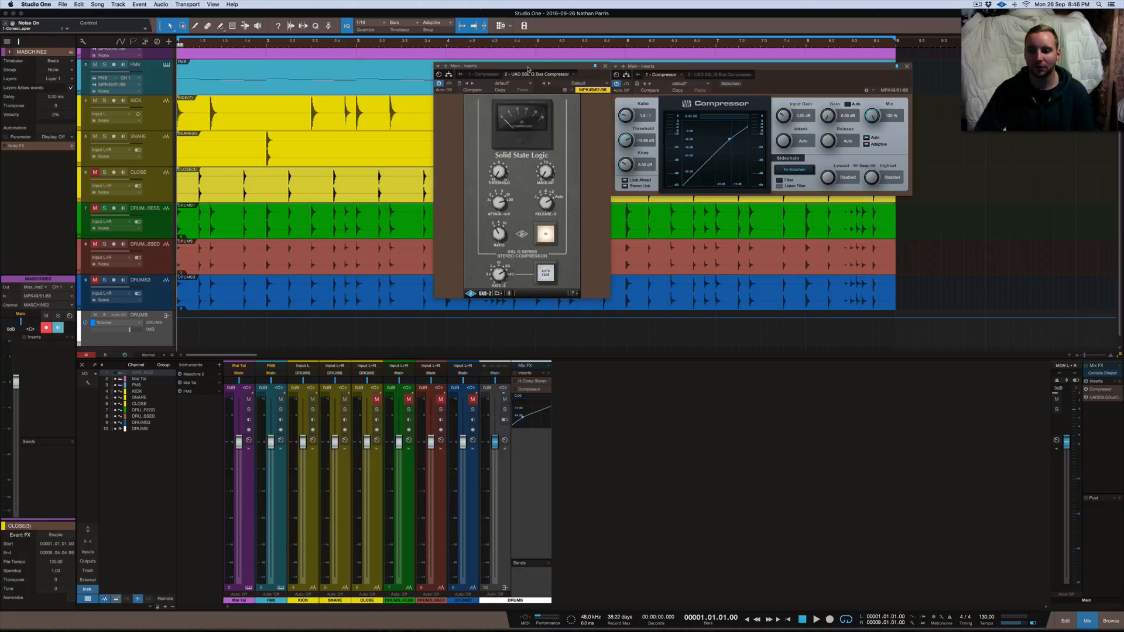
pyautogui.doubleClick(1102, 373)
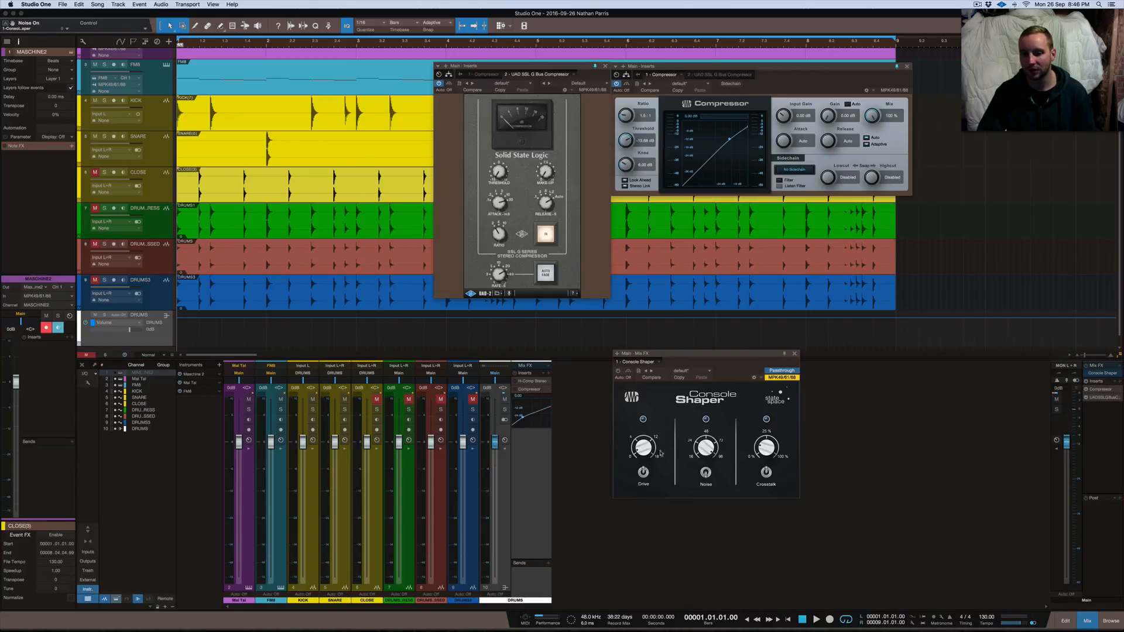
pyautogui.click(794, 354)
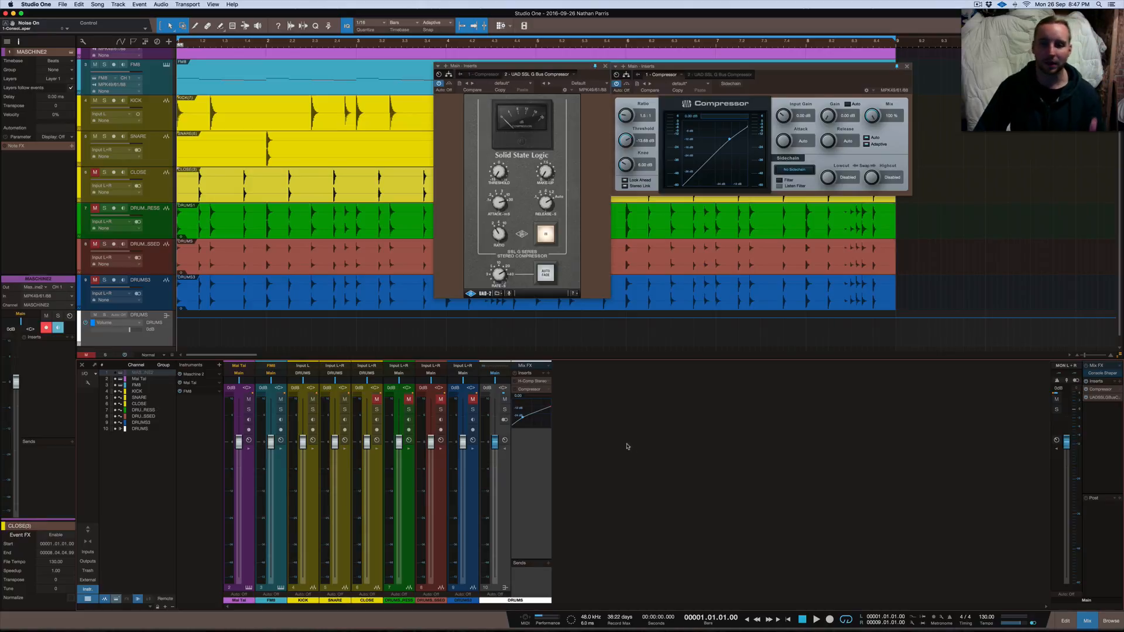
# Step: Remove the UAD SSL G Bus Compressor from the Main inserts and move the Compressor window down beside the mixer channels
pyautogui.click(529, 68)
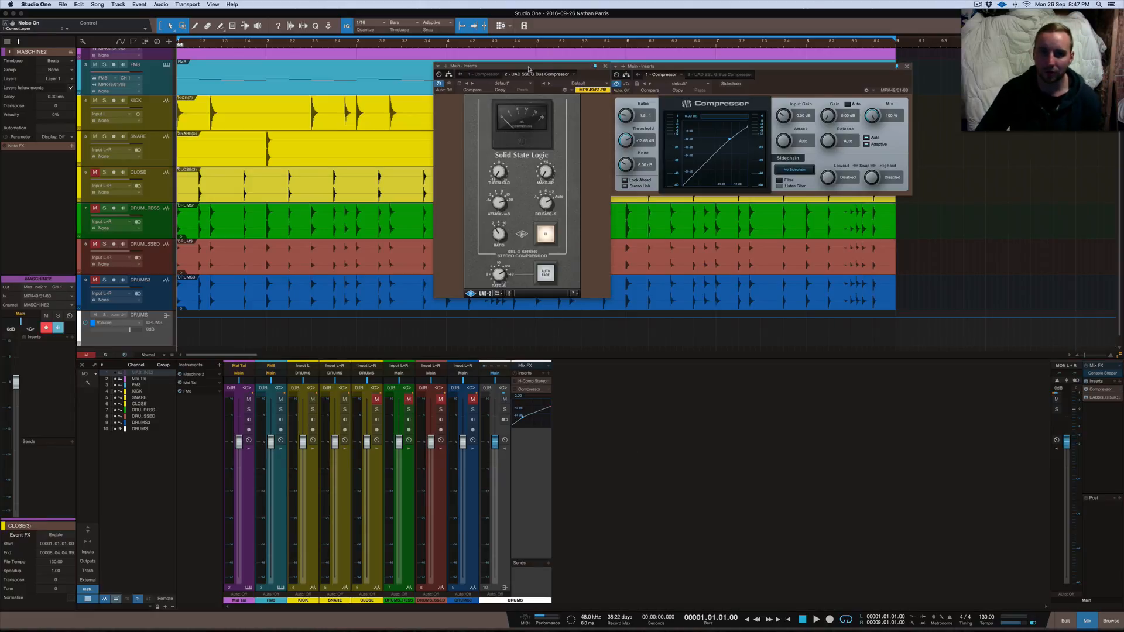
pyautogui.click(761, 69)
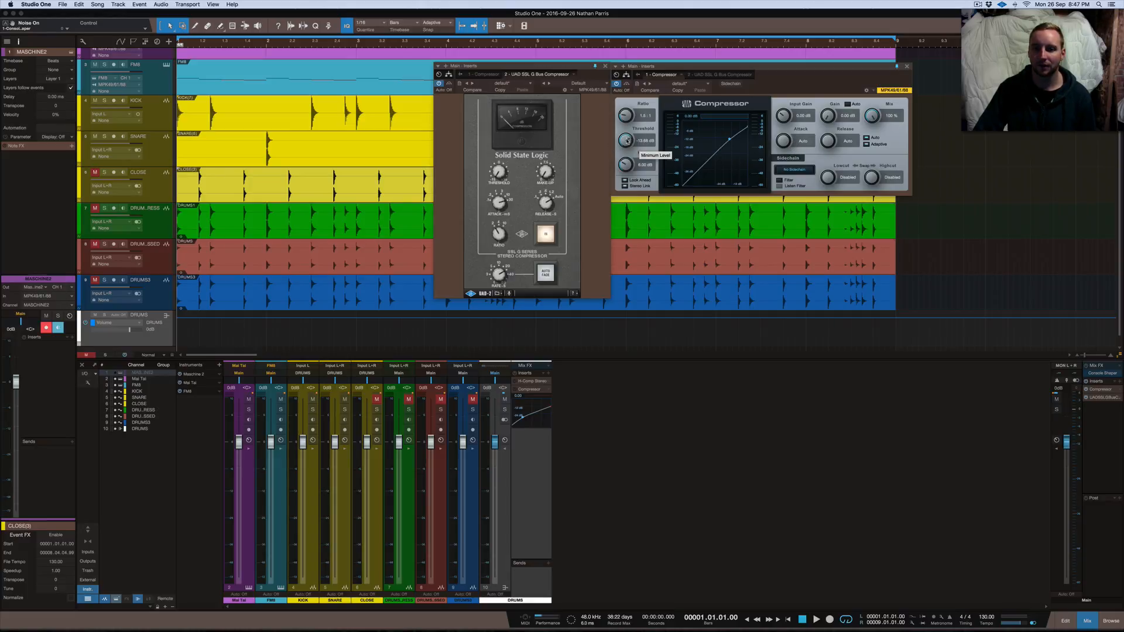
pyautogui.click(521, 66)
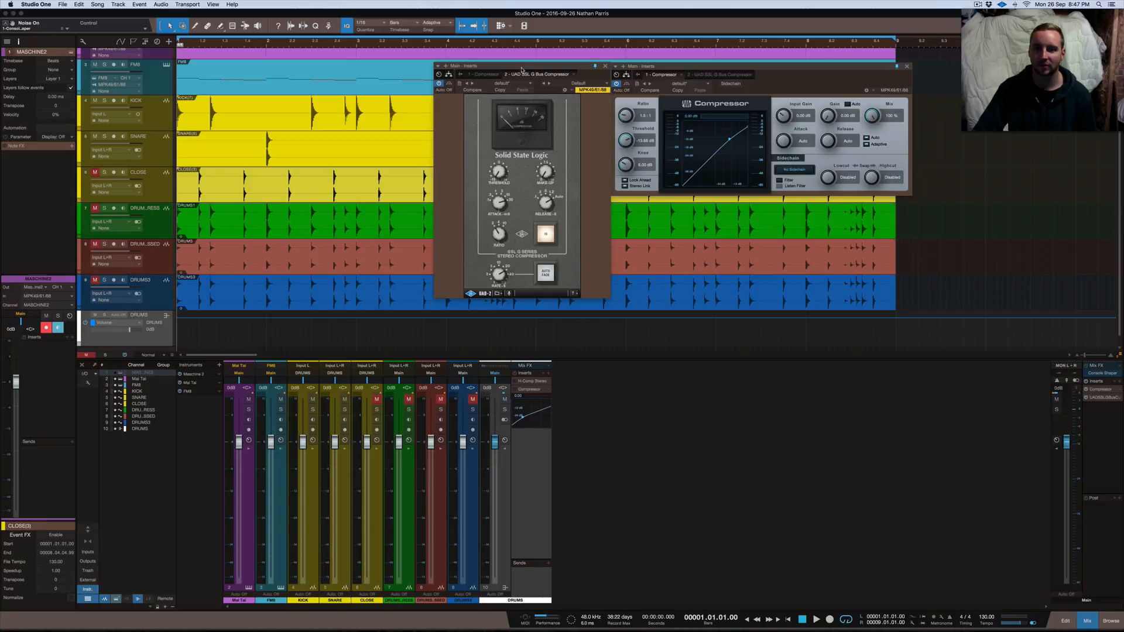
pyautogui.click(605, 66)
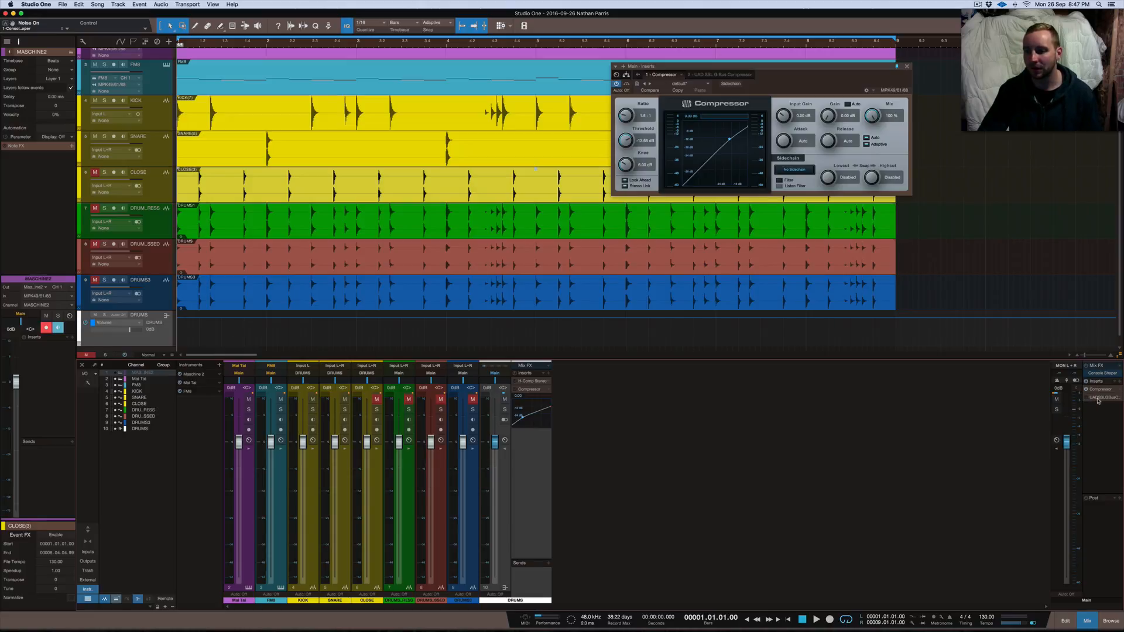
pyautogui.moveTo(1105, 396); pyautogui.dragTo(1102, 494)
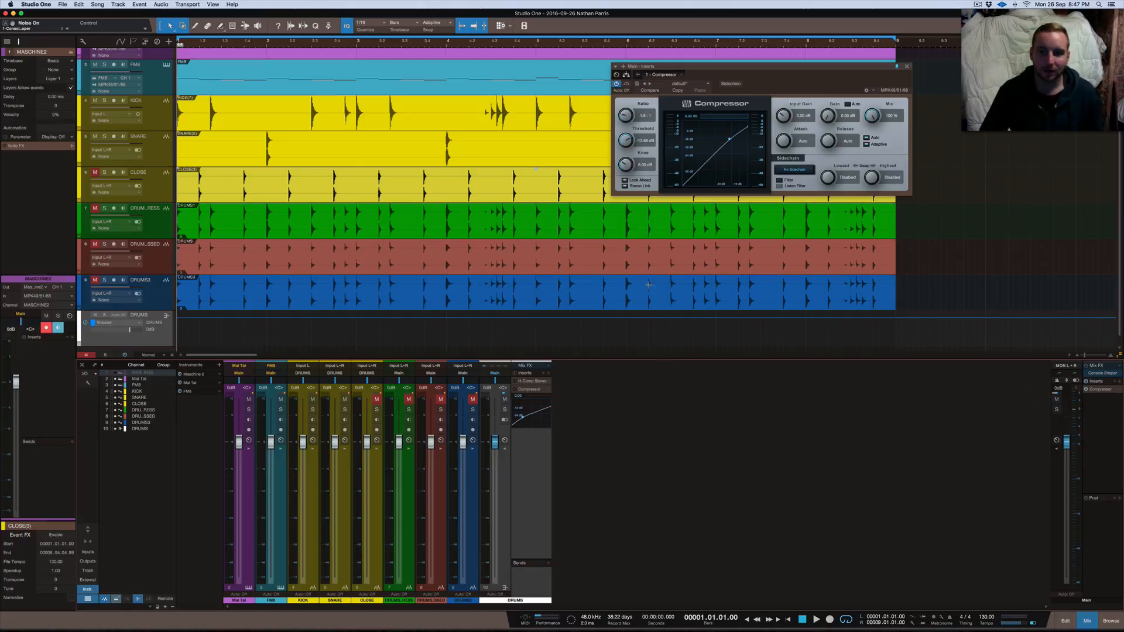
pyautogui.moveTo(727, 65); pyautogui.dragTo(673, 363)
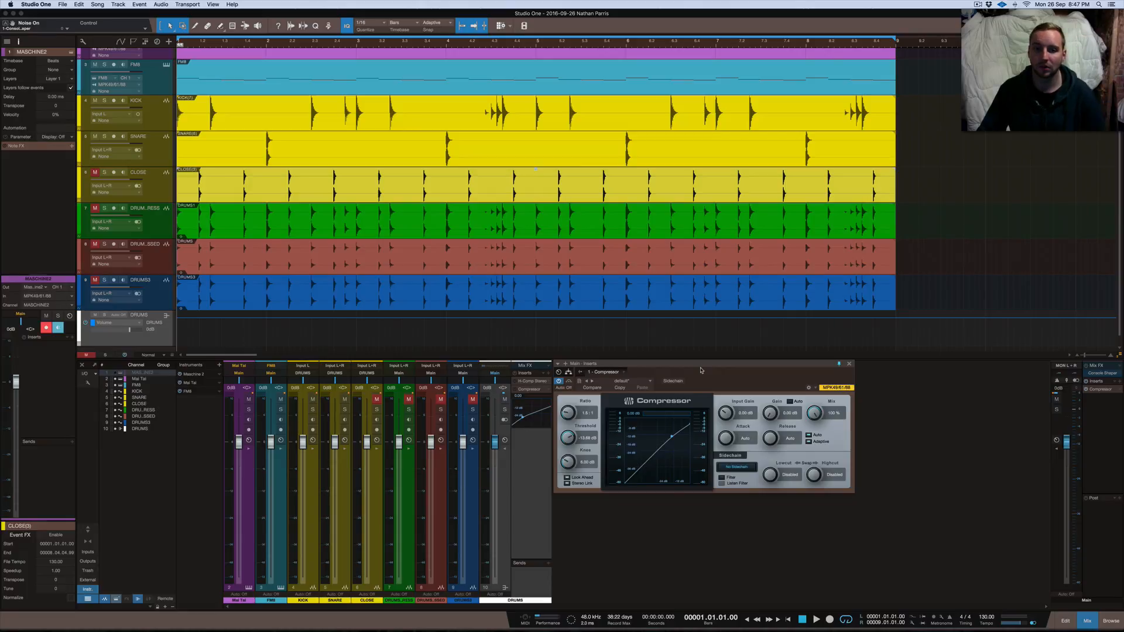
# Step: Unmute the CLOSE track and mute all events on the Mai Tai, FM8, KICK, SNARE and CLOSE tracks
pyautogui.click(94, 172)
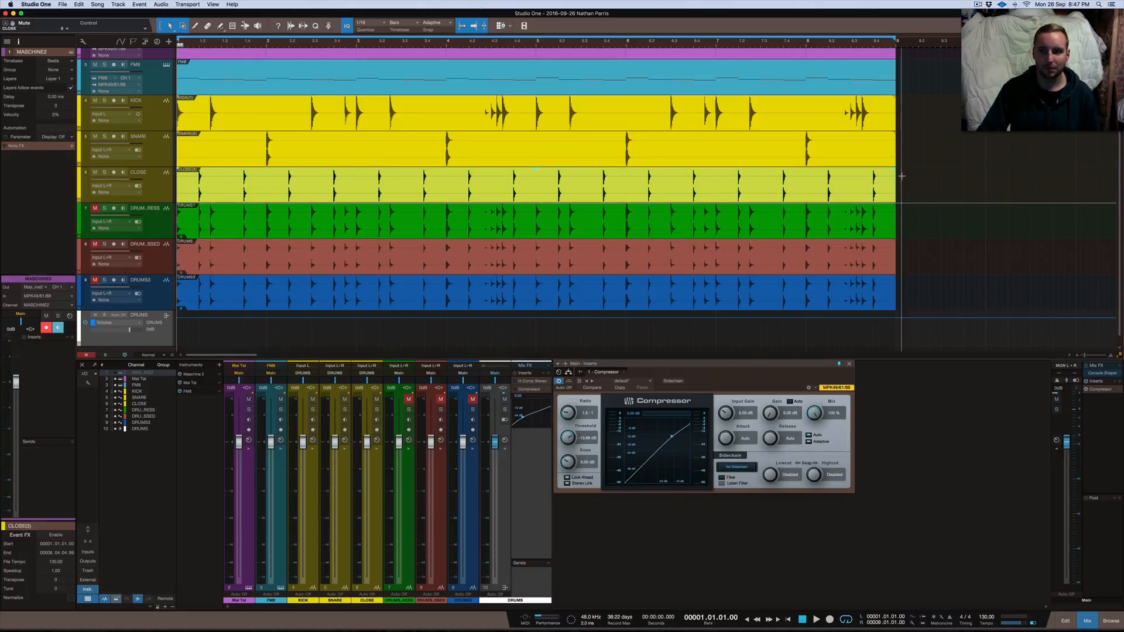
pyautogui.moveTo(917, 203); pyautogui.dragTo(64, 8)
pyautogui.hotkey('shift', 'm')
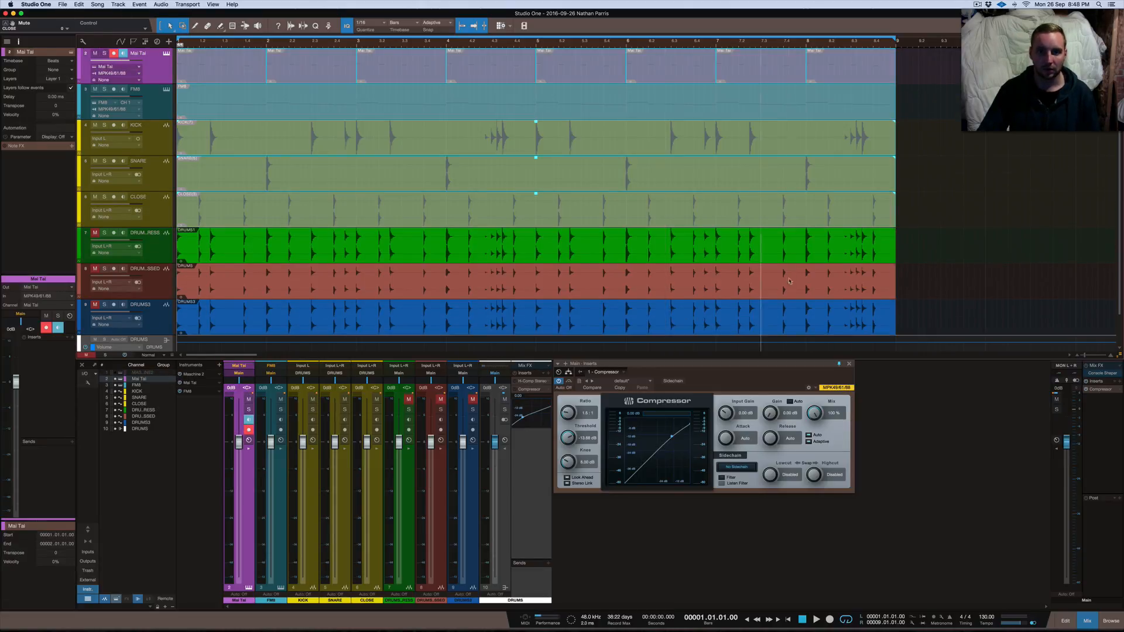
pyautogui.click(945, 240)
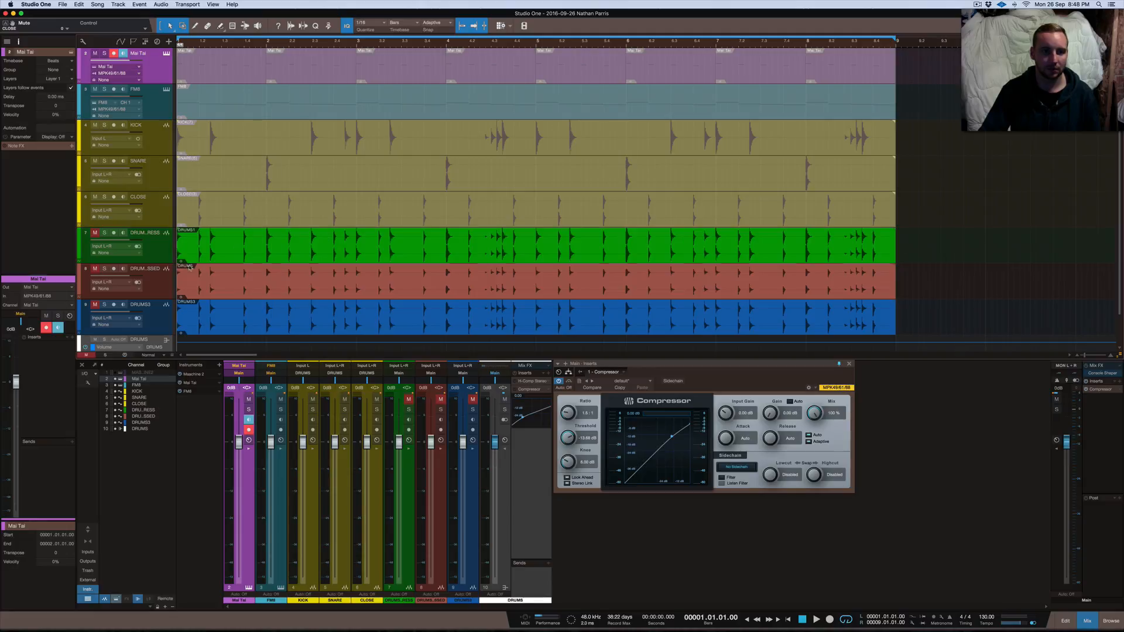
# Step: Solo and unmute the green DRUMS NOT COMPRESS track and select it
pyautogui.click(103, 234)
pyautogui.click(95, 233)
pyautogui.scroll(-1, 129, 283)
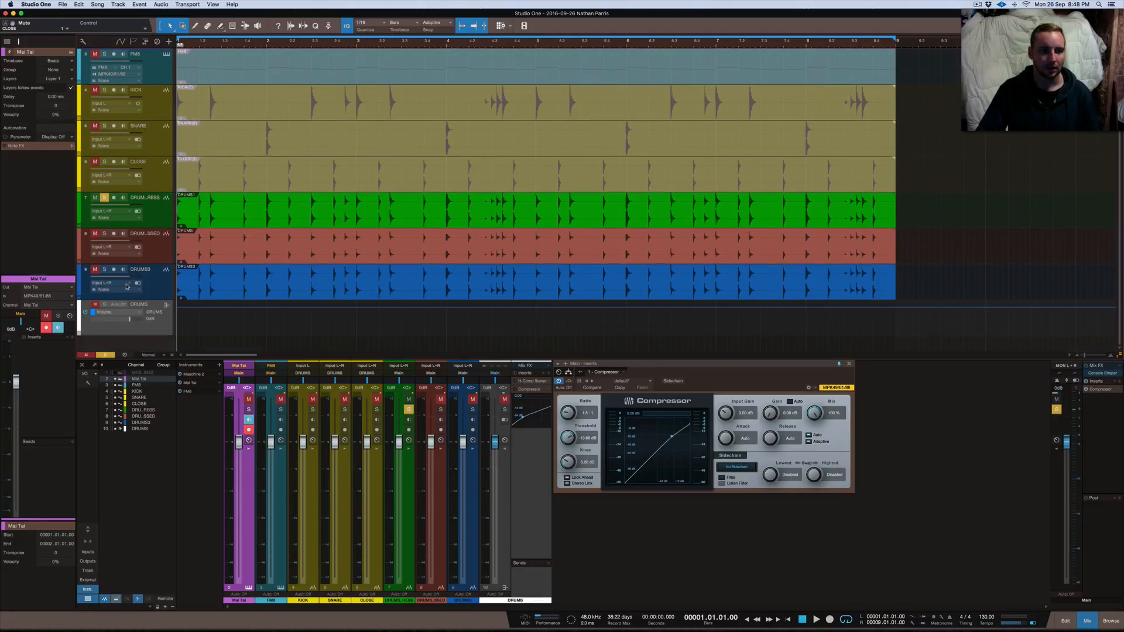
pyautogui.click(157, 214)
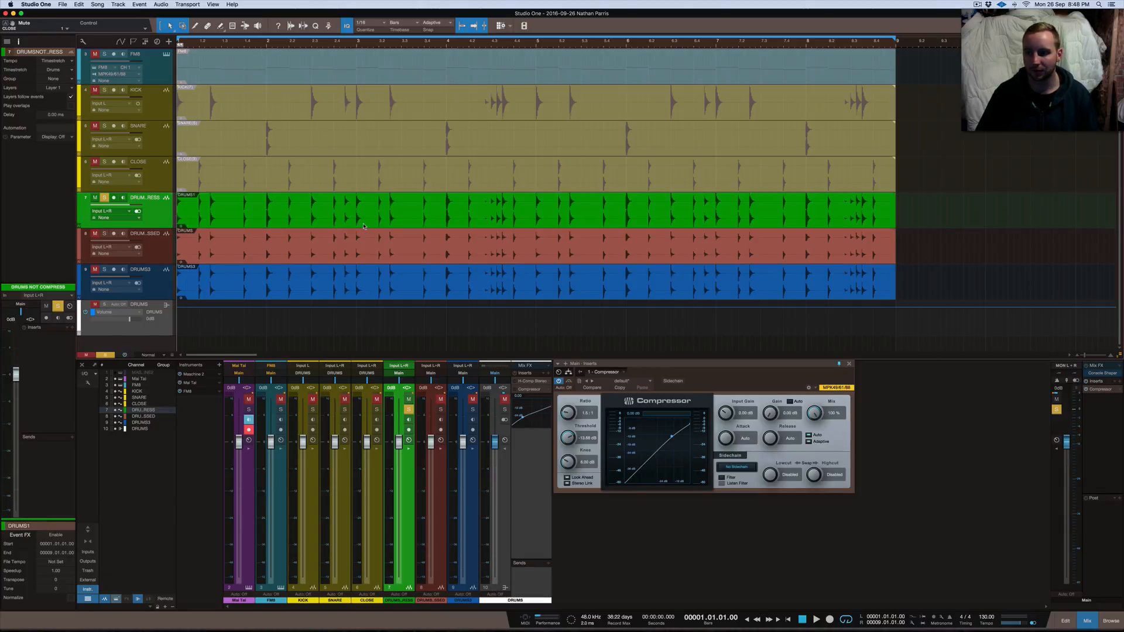
# Step: Play the soloed uncompressed drums and bypass the Main Compressor during playback
pyautogui.press('space')
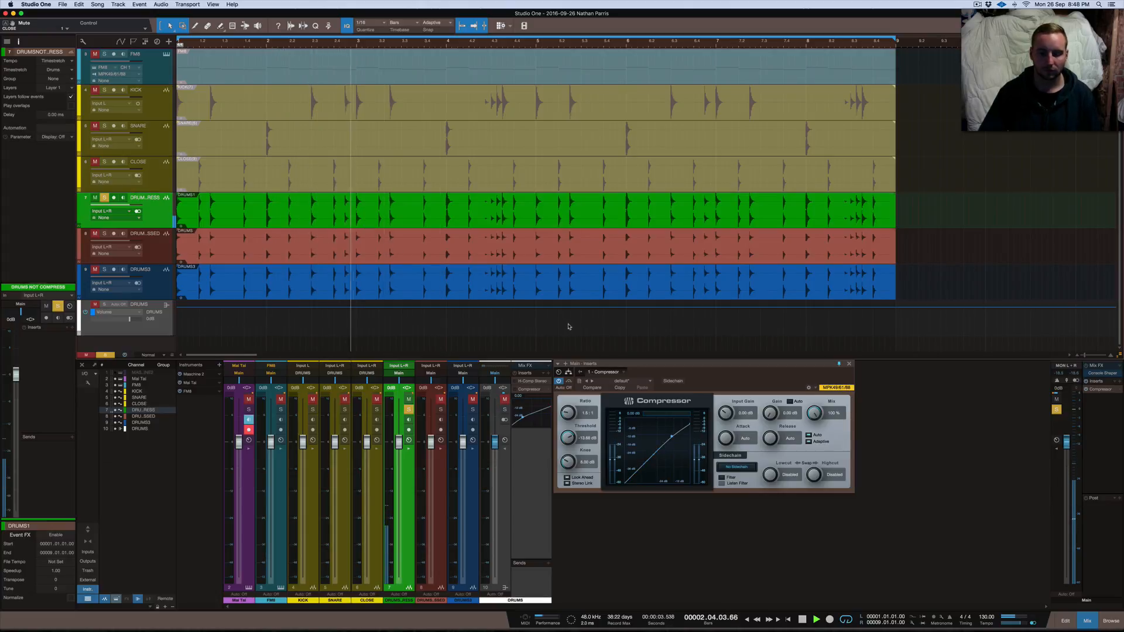
pyautogui.click(559, 381)
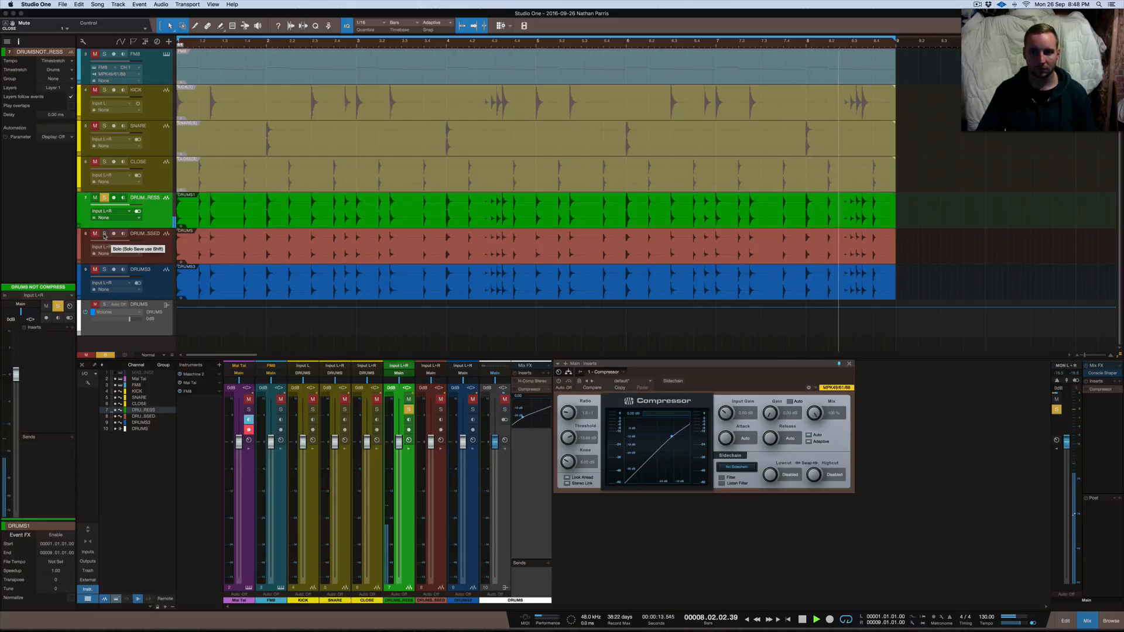
pyautogui.press('space')
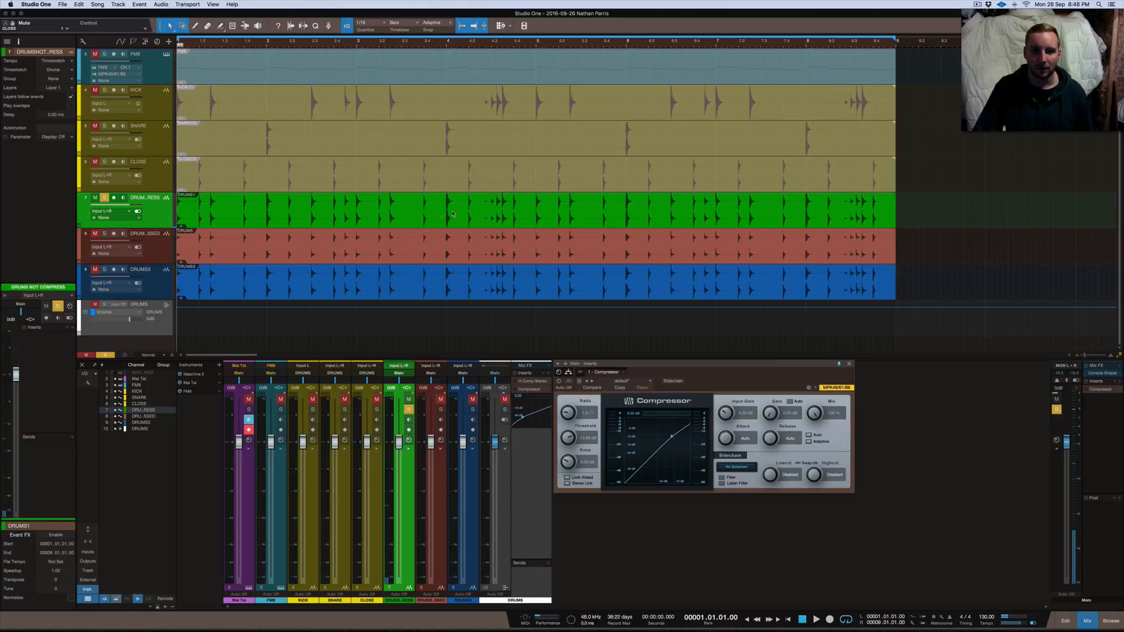
# Step: Enlarge the track heights and split the DRUMS1 event at bar 2, beat 4
pyautogui.hotkey('shift', 'e')
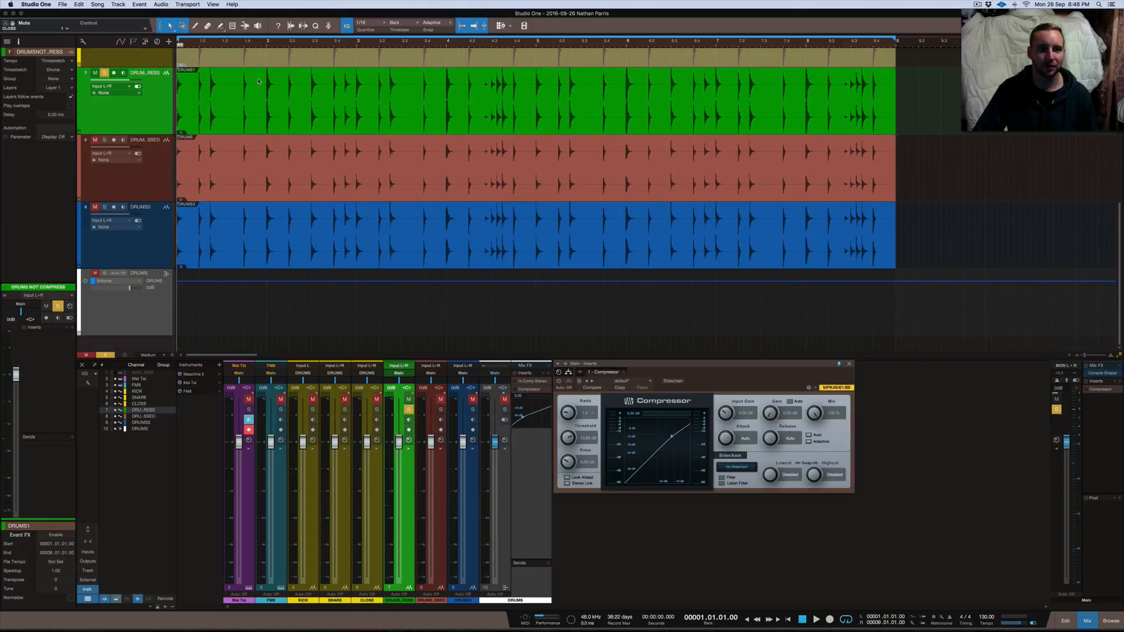
pyautogui.scroll(3, 326, 81)
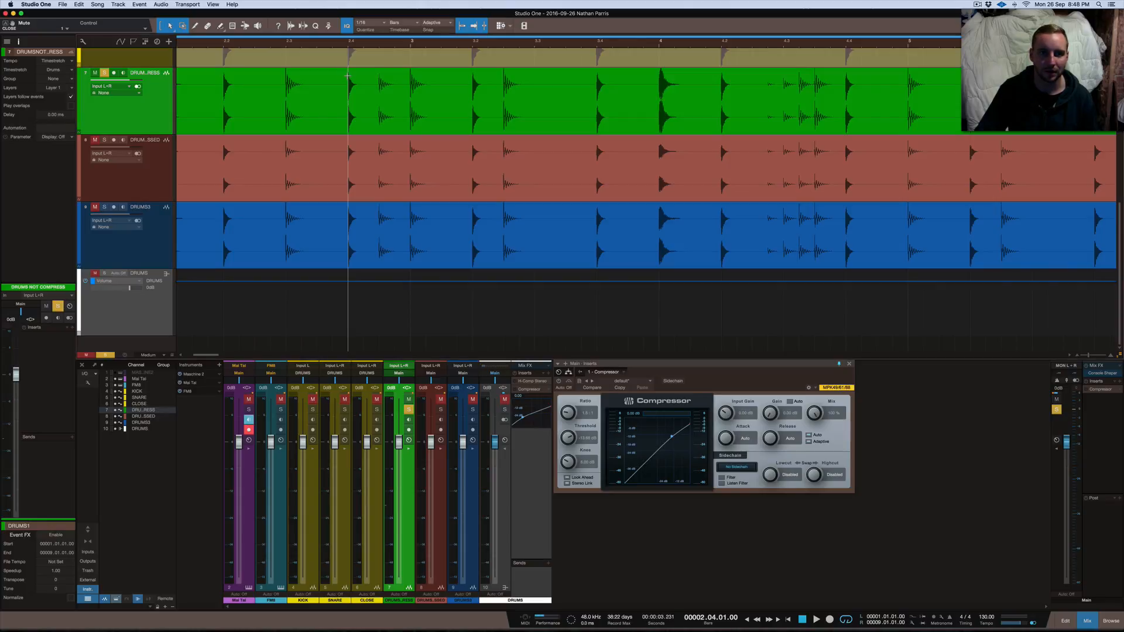
pyautogui.keyDown('alt'); pyautogui.click(348, 75); pyautogui.keyUp('alt')
# Step: Examine the drum hit waveforms up close and compare the transients and tails across the green, red and blue drum tracks
pyautogui.scroll(5, 358, 83)
pyautogui.scroll(2, 358, 84)
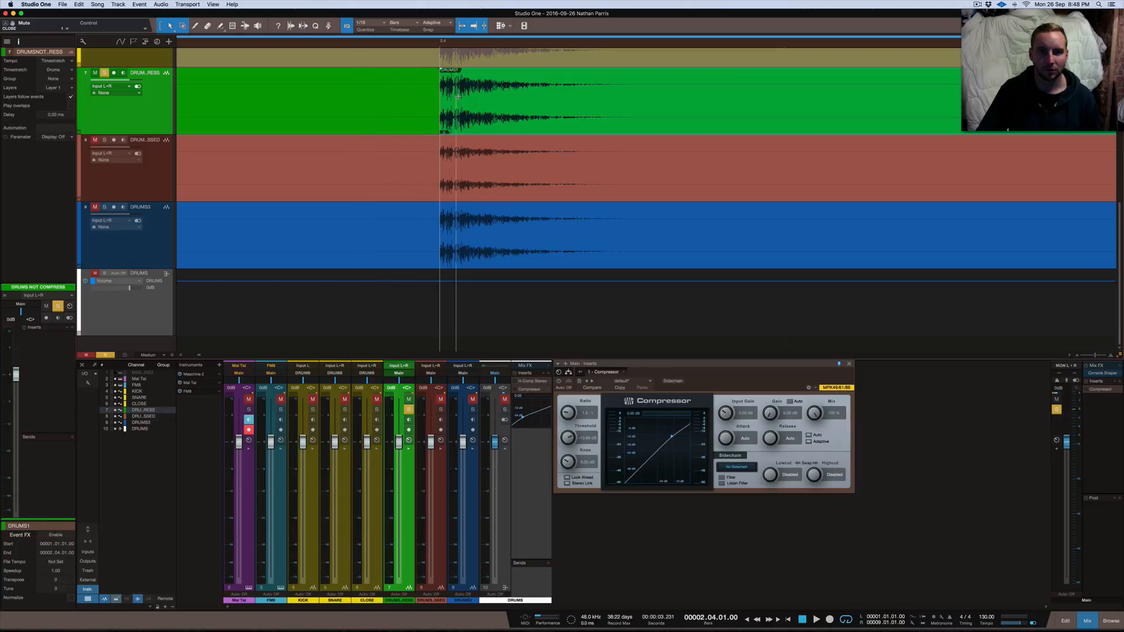
pyautogui.scroll(5, 459, 95)
pyautogui.scroll(3, 458, 95)
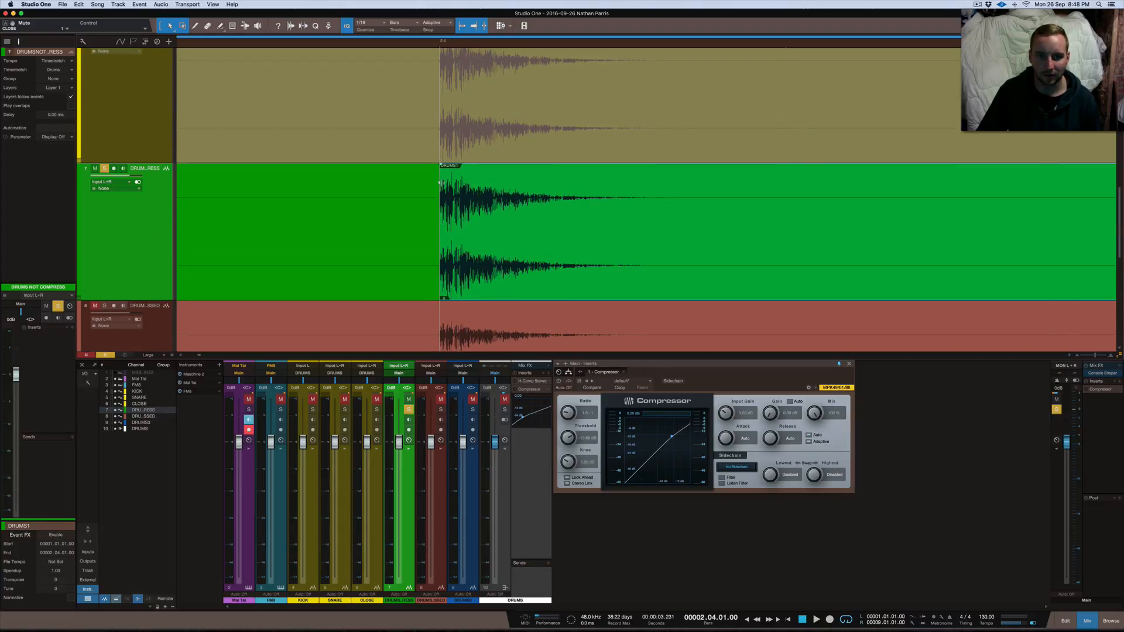
pyautogui.scroll(5, 699, 168)
pyautogui.hscroll(8, 699, 168)
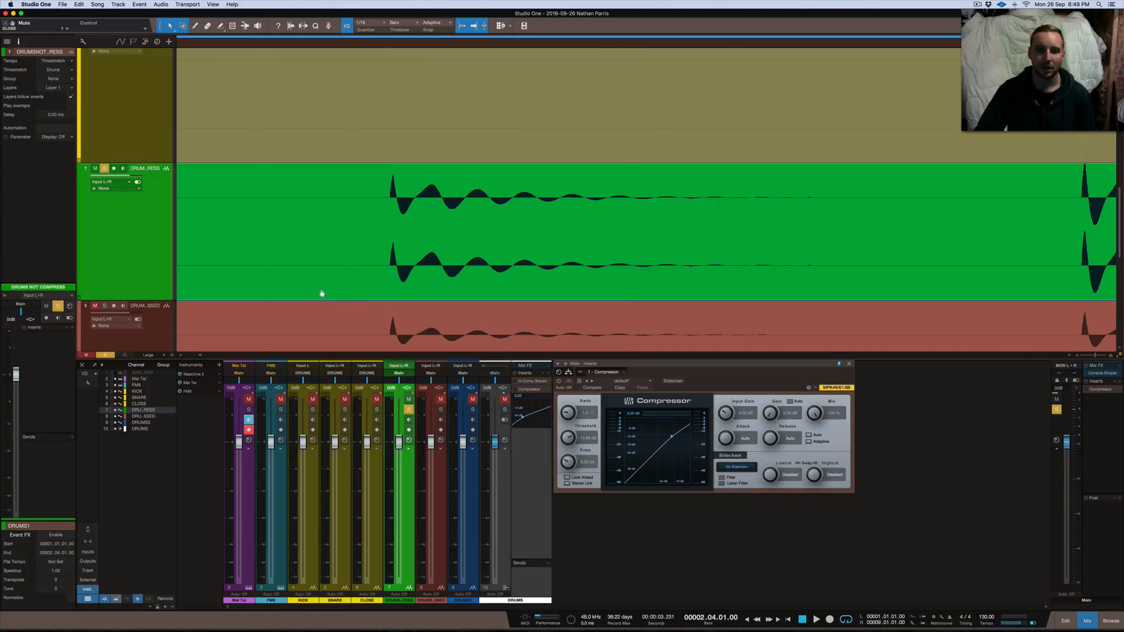
pyautogui.scroll(-5, 291, 263)
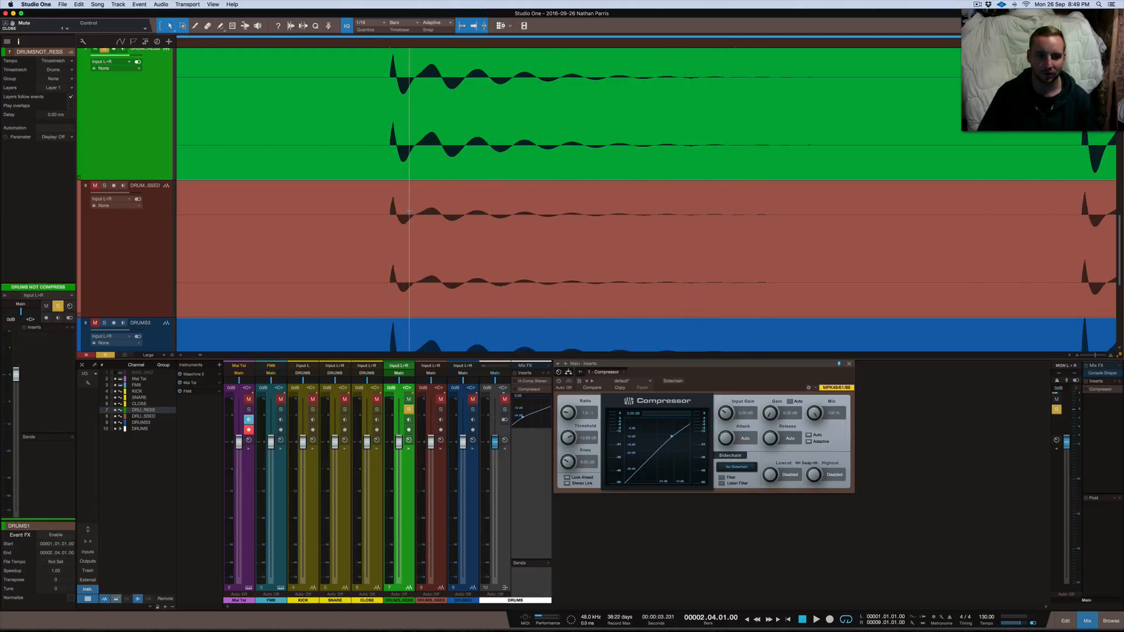
pyautogui.scroll(-4, 398, 228)
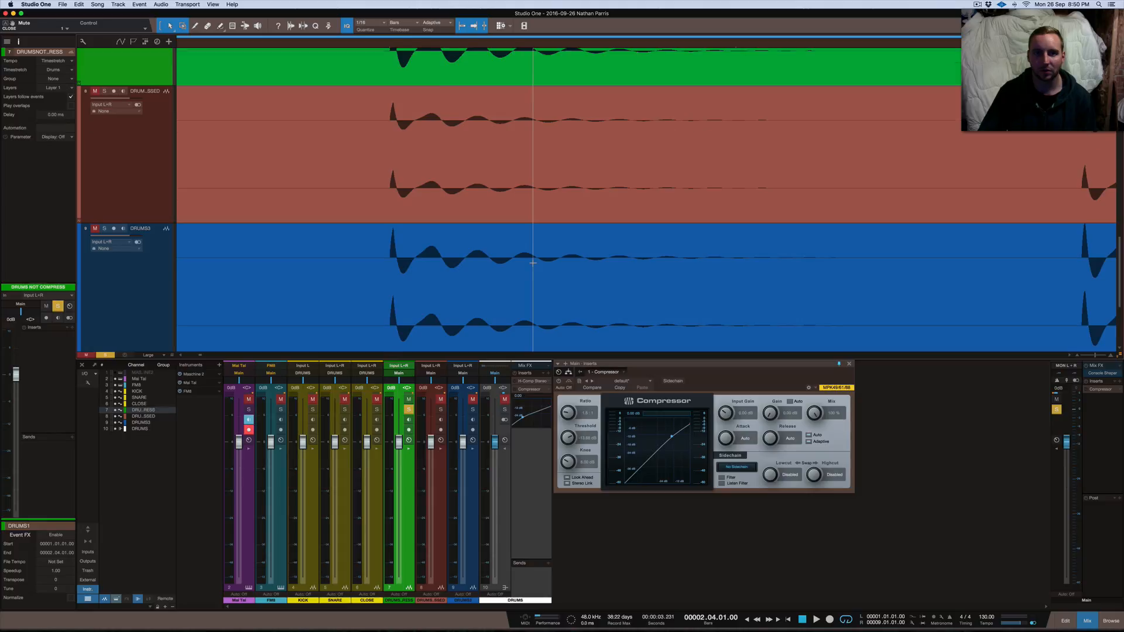
# Step: Compare the same drum hit's peaks and decay on the green, red and blue tracks, and close the Compressor window
pyautogui.scroll(3, 532, 193)
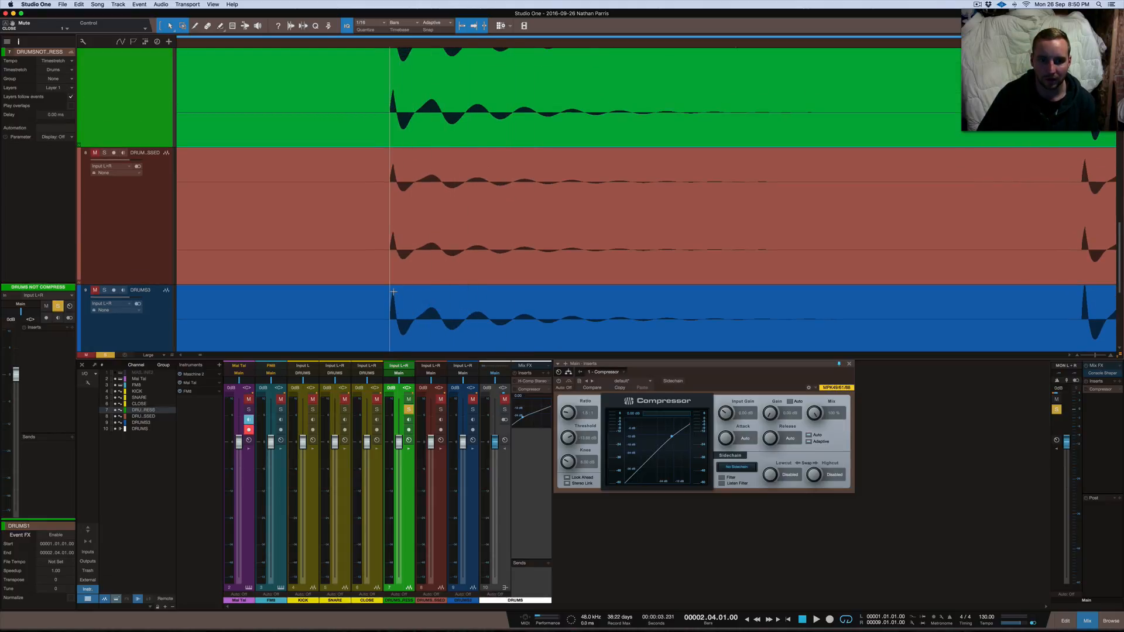
pyautogui.scroll(6, 395, 108)
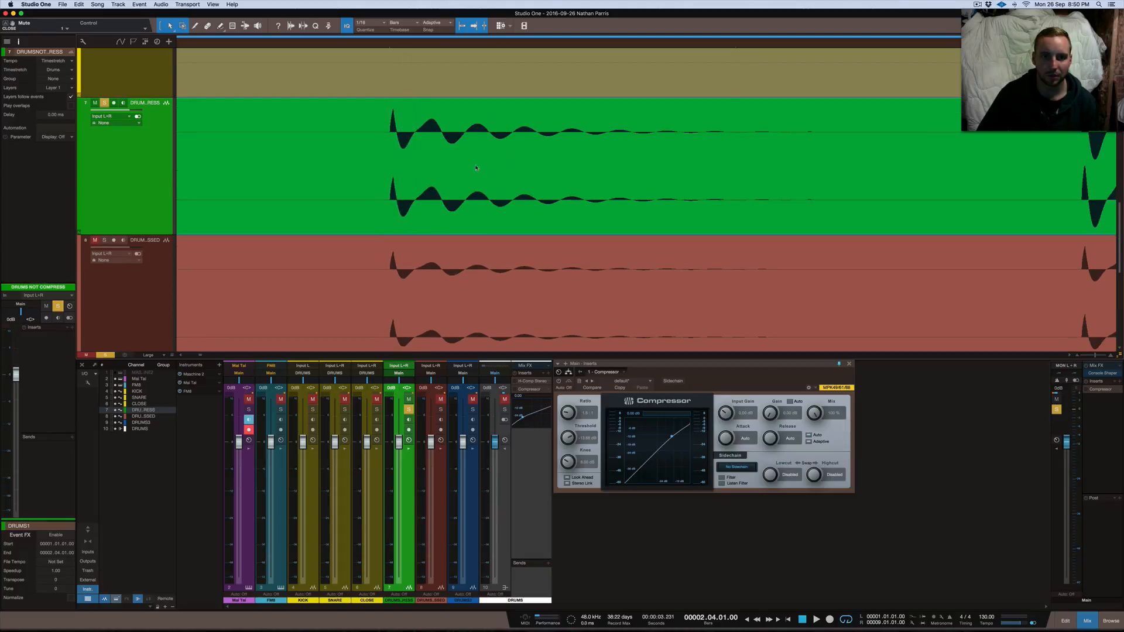
pyautogui.scroll(-10, 550, 164)
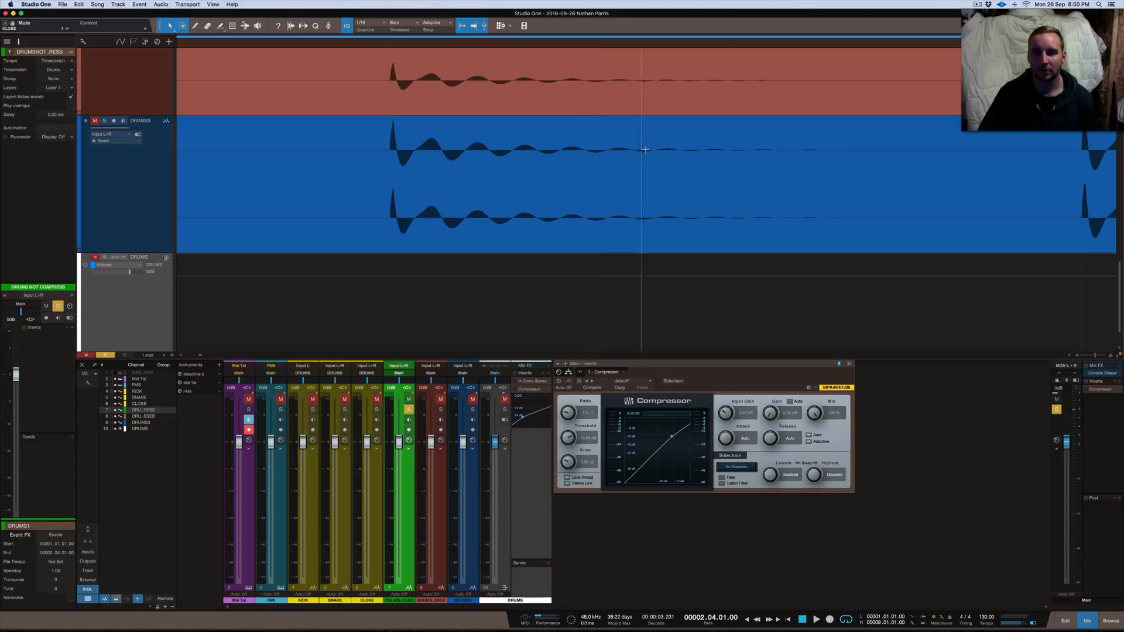
pyautogui.scroll(10, 524, 150)
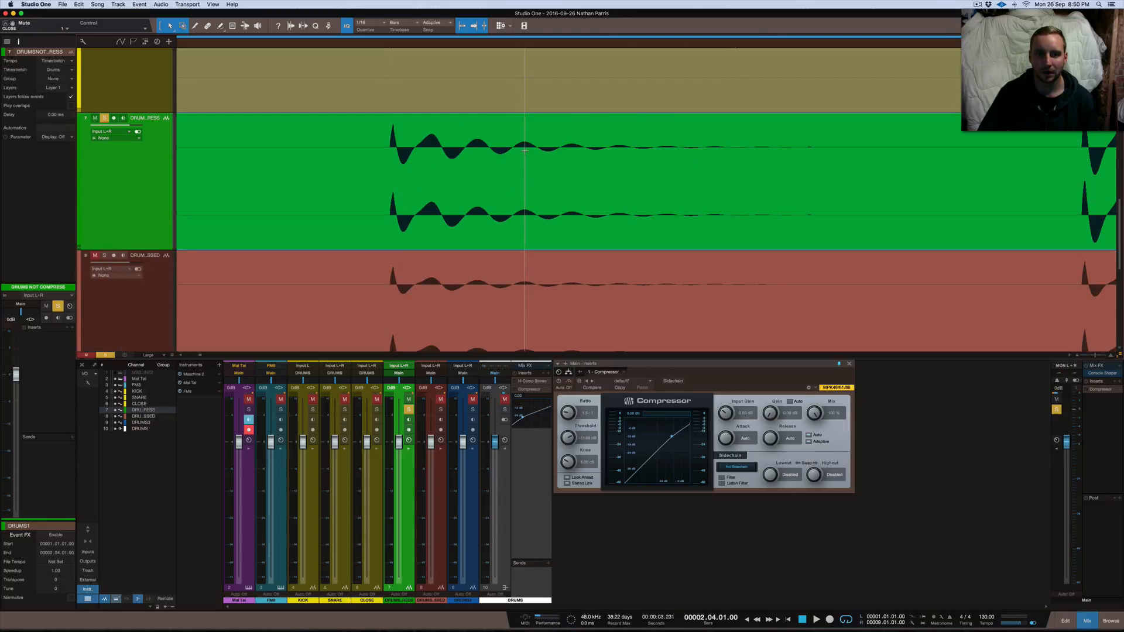
pyautogui.scroll(-4, 467, 205)
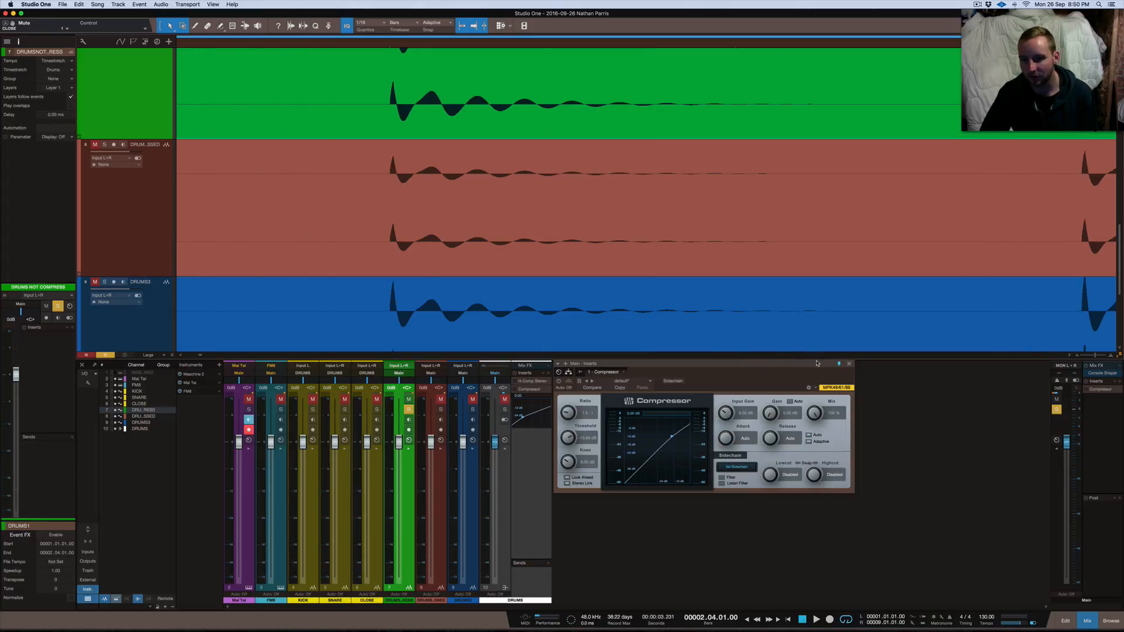
pyautogui.click(848, 364)
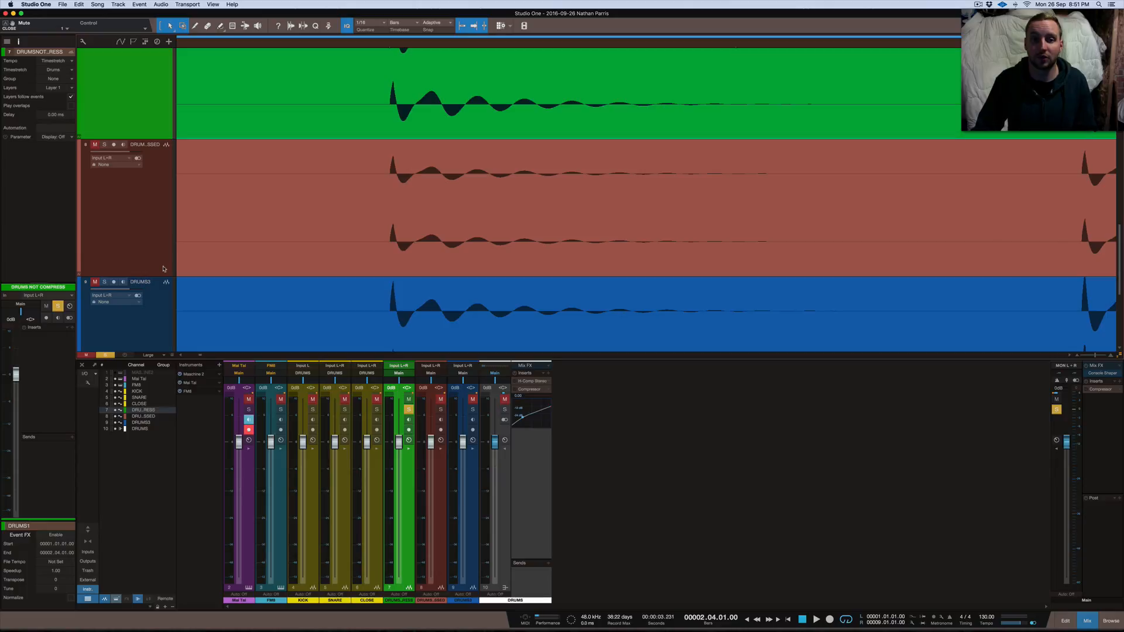
pyautogui.click(104, 282)
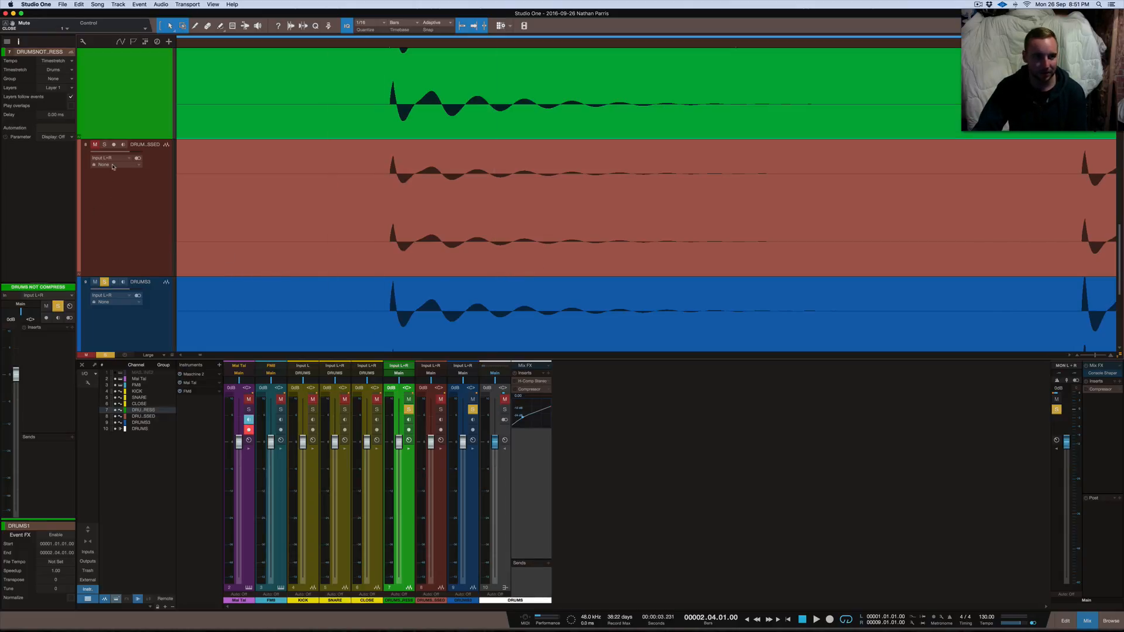
pyautogui.scroll(4, 113, 166)
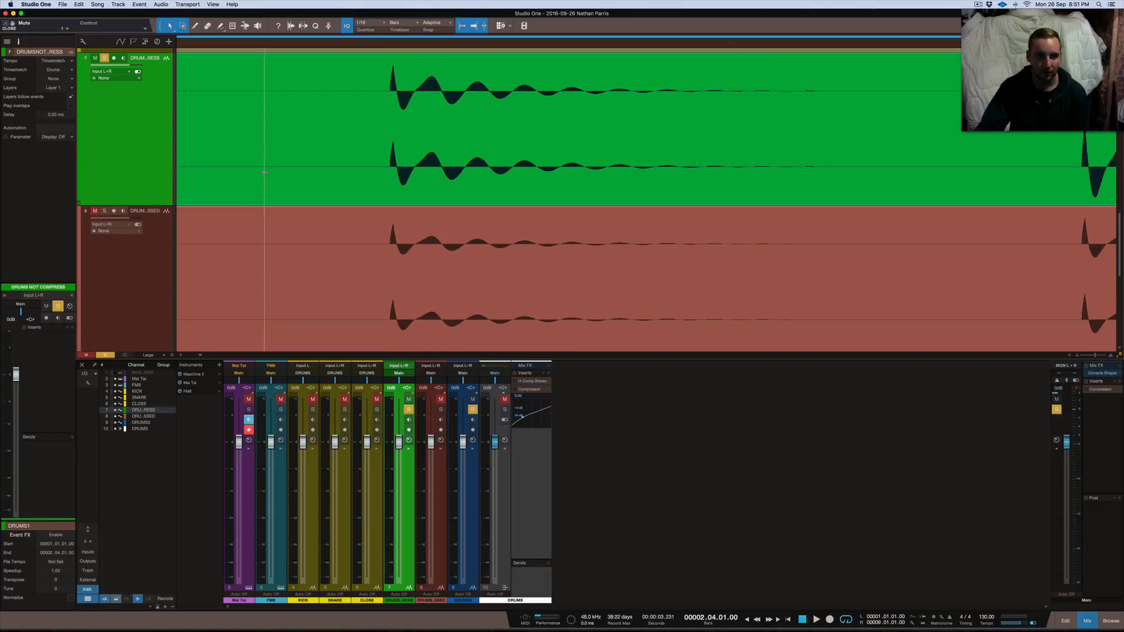
pyautogui.scroll(-5, 263, 172)
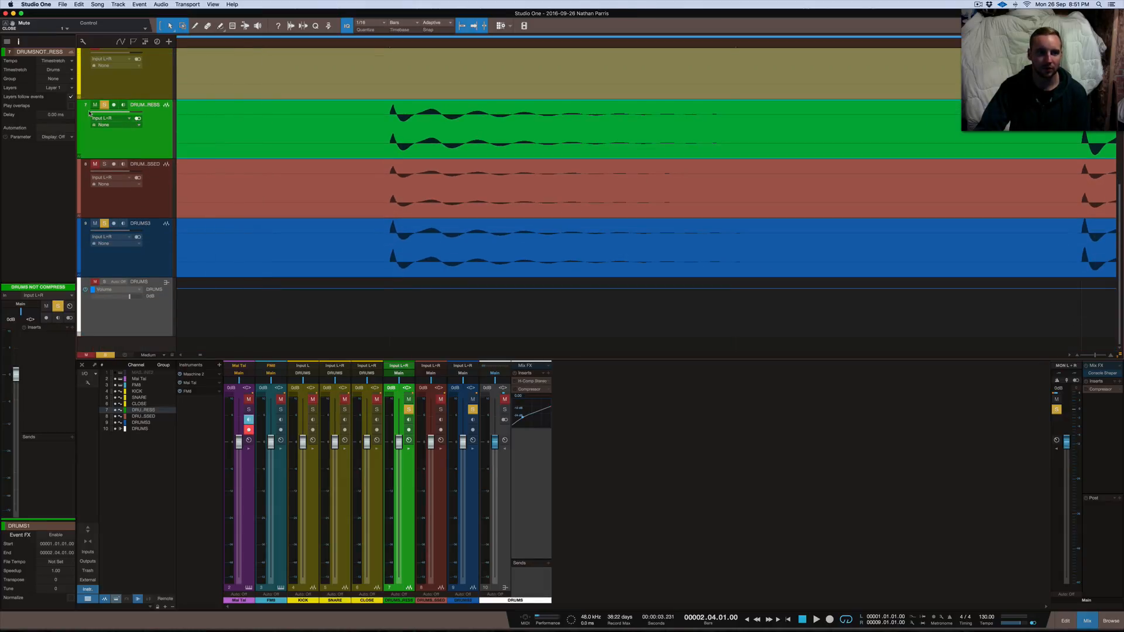
pyautogui.click(105, 223)
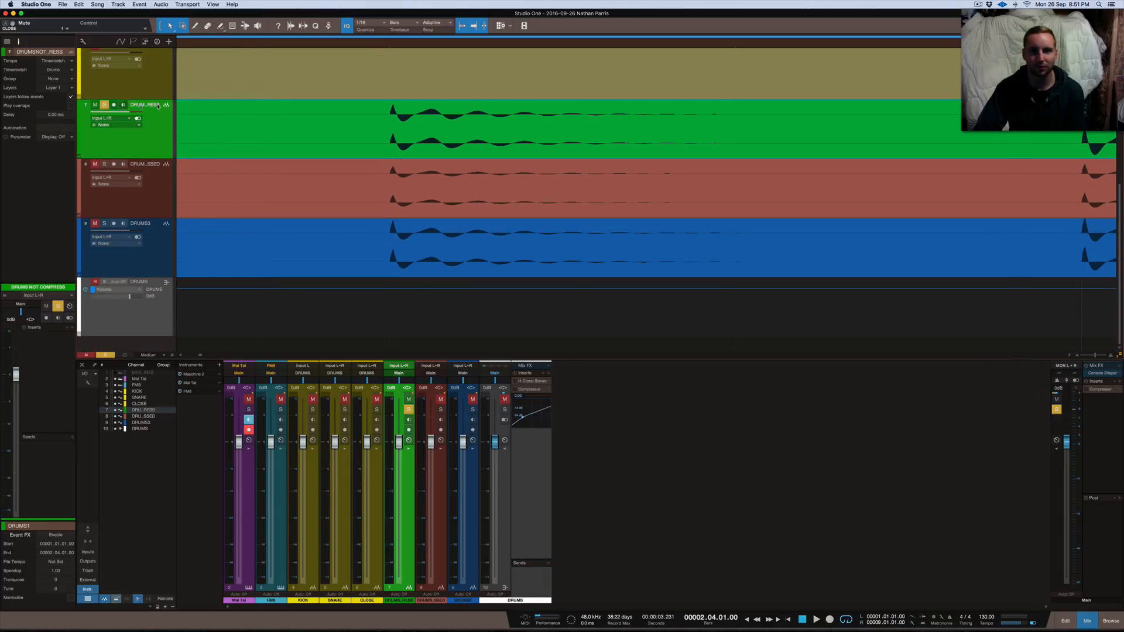
# Step: Show the whole drum loop and play it from the song start, soloing the green, red and blue drum tracks in turn
pyautogui.scroll(-10, 422, 74)
pyautogui.scroll(-8, 421, 73)
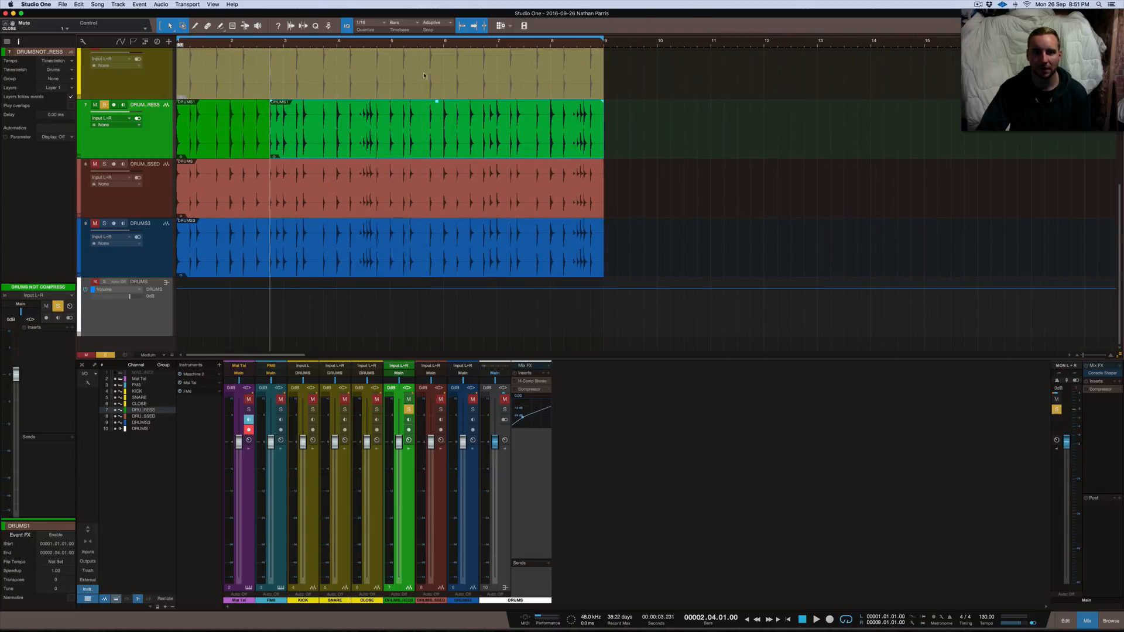
pyautogui.press(',')
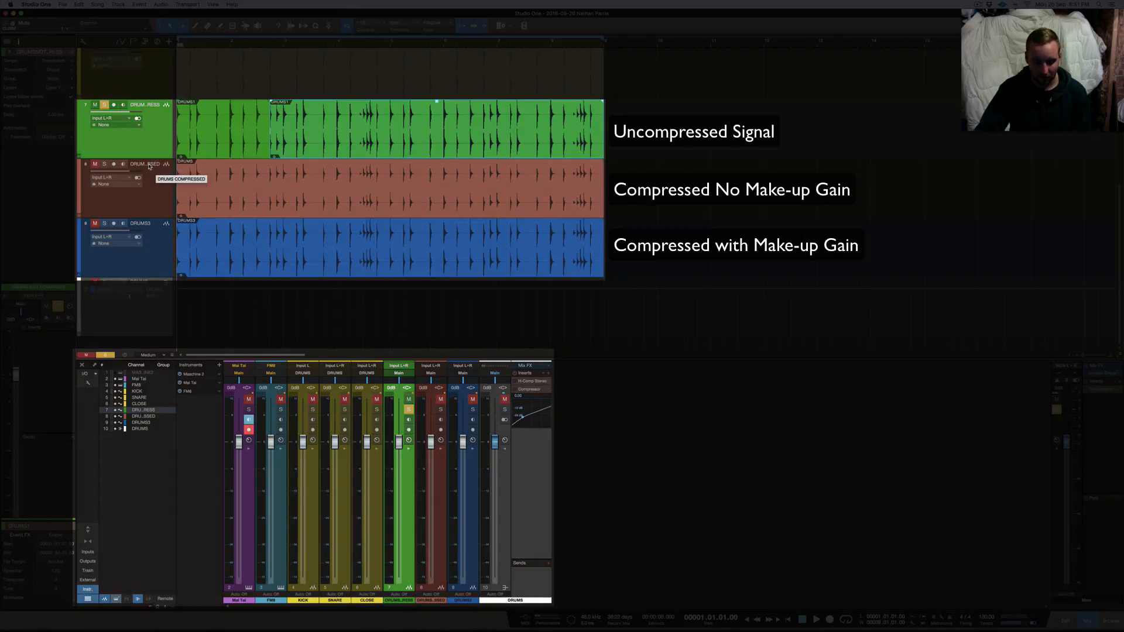
pyautogui.press('space')
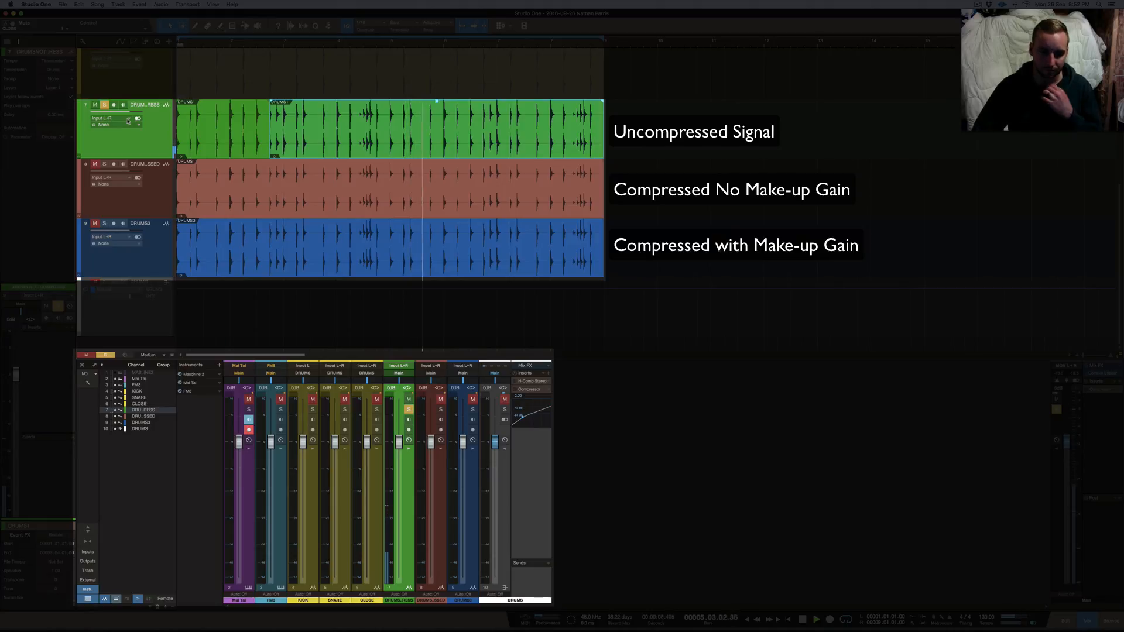
pyautogui.click(105, 165)
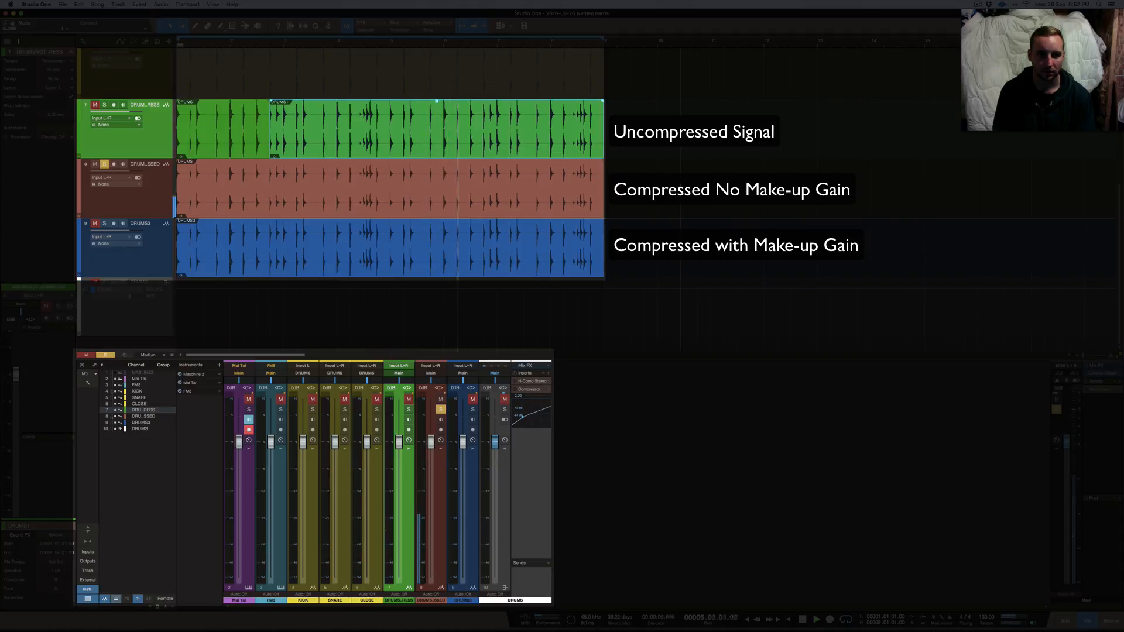
pyautogui.click(105, 226)
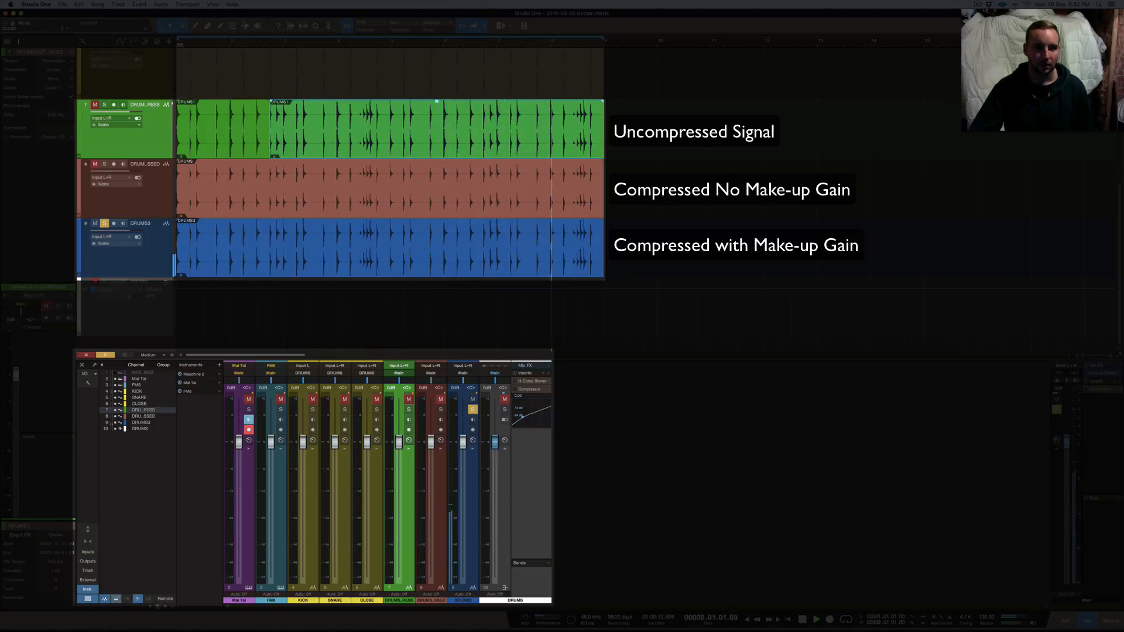
# Step: Alternate the solo between the green uncompressed drums and the blue DRUMS3 track during playback, and stop playback
pyautogui.click(104, 106)
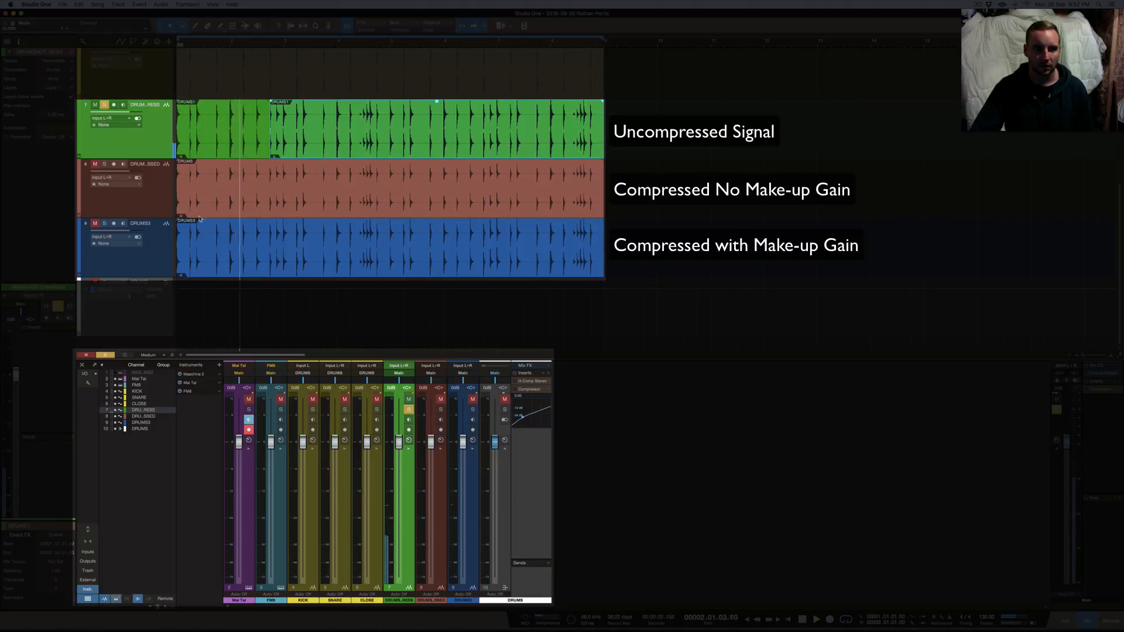
pyautogui.click(104, 224)
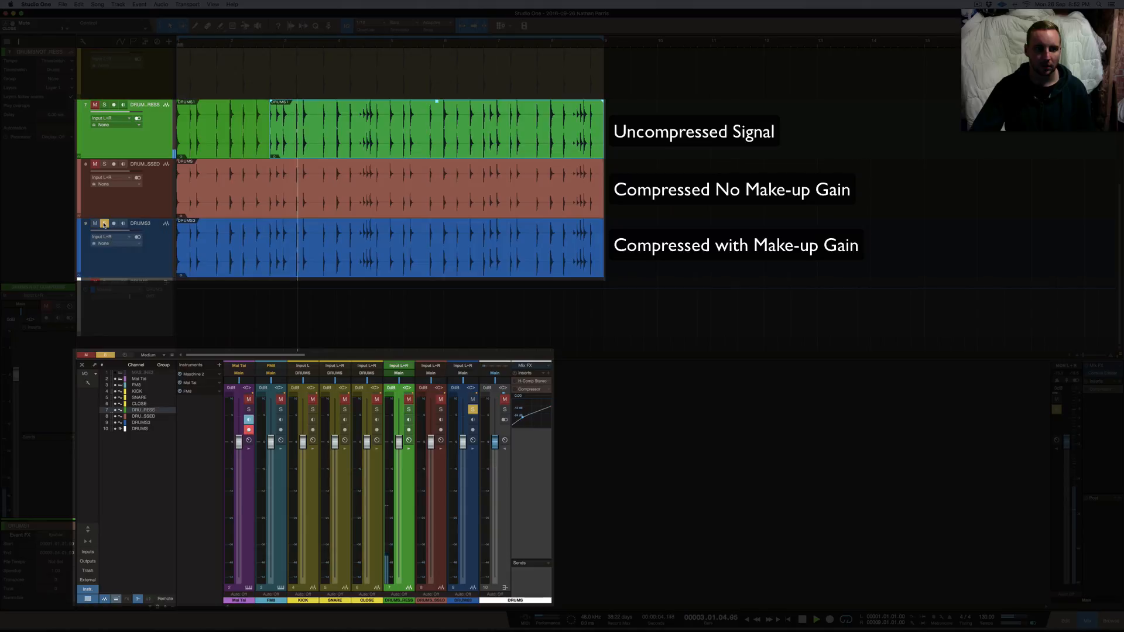
pyautogui.click(105, 106)
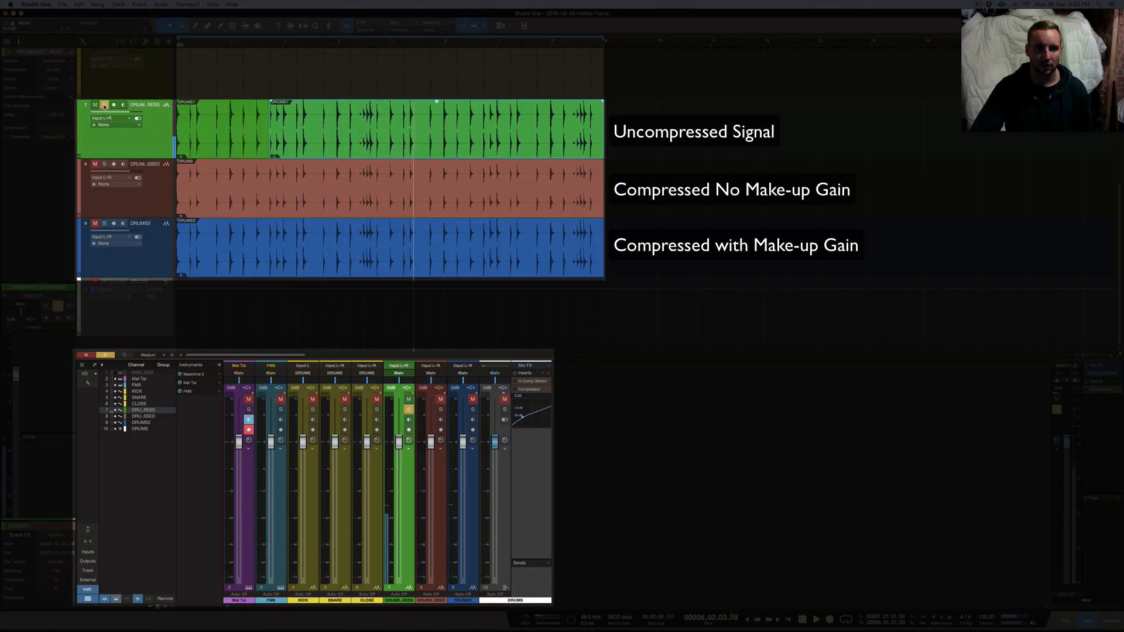
pyautogui.click(104, 223)
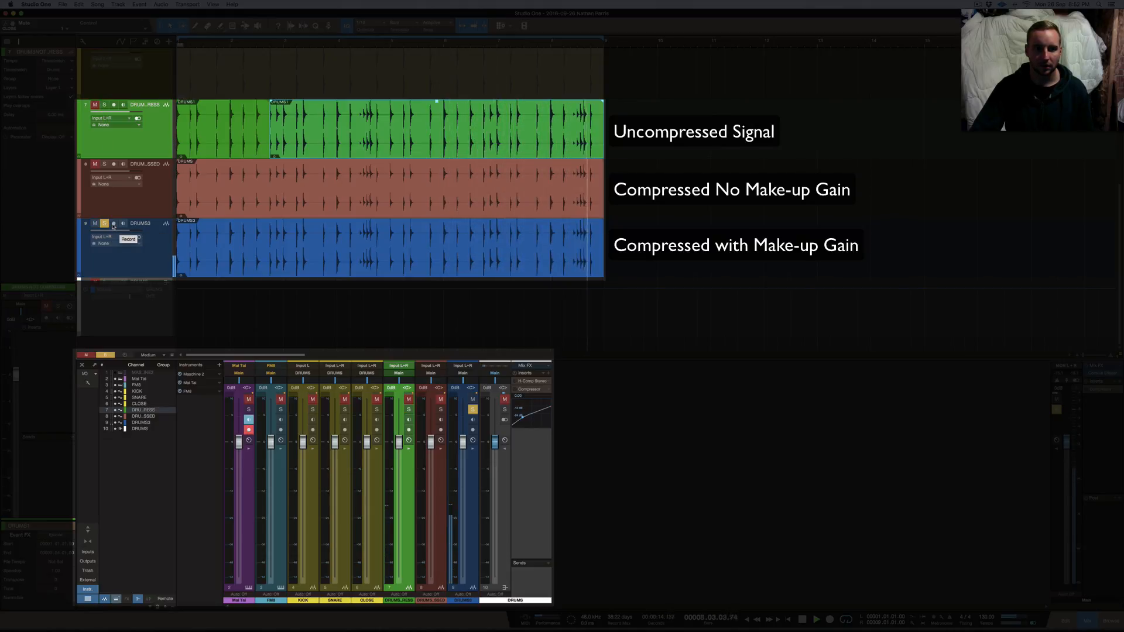
pyautogui.click(105, 105)
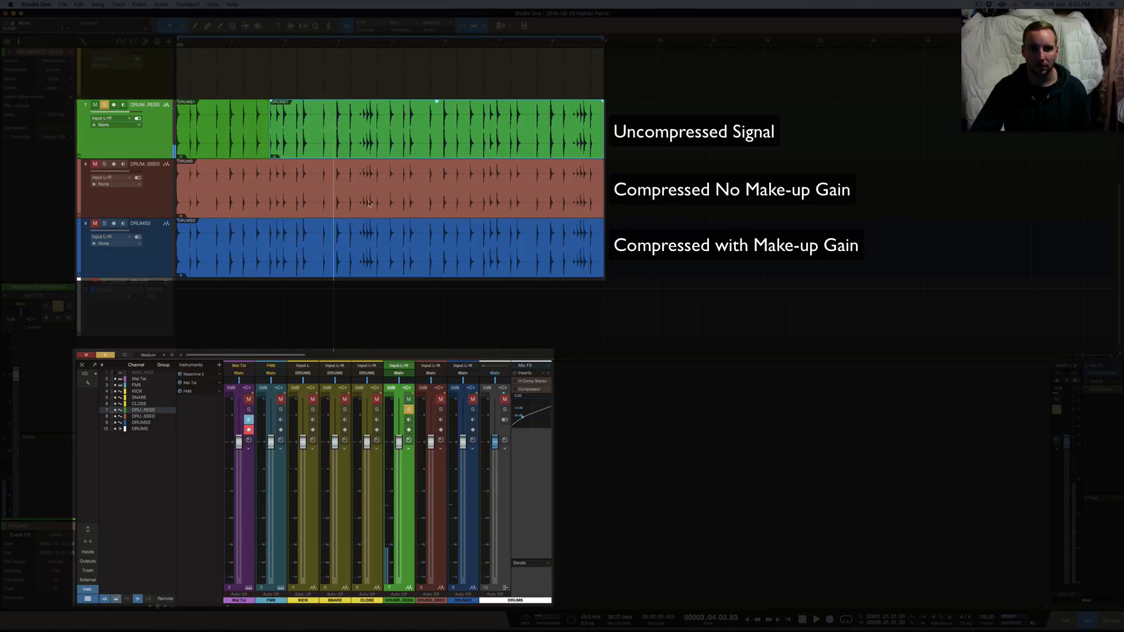
pyautogui.click(105, 224)
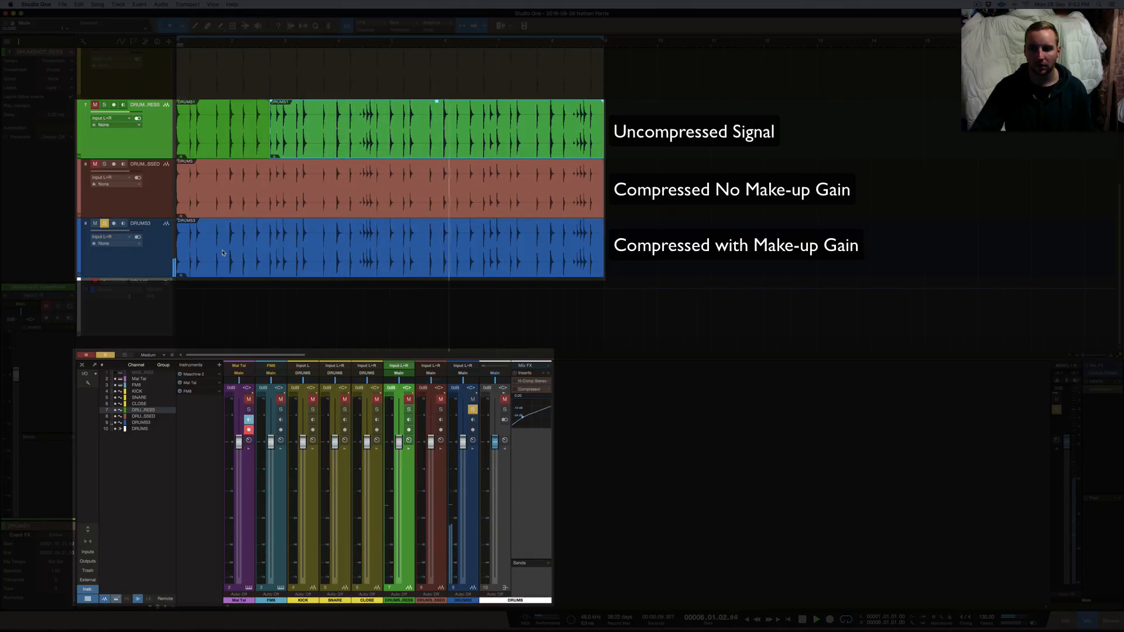
pyautogui.press('space')
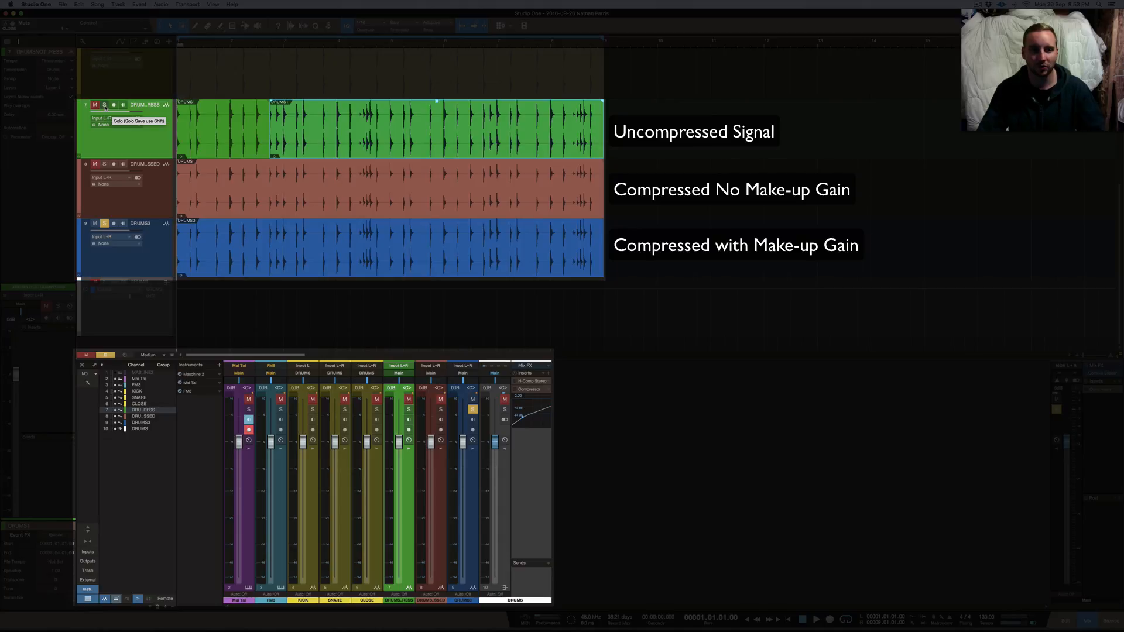
# Step: Solo and play the green uncompressed drums from the start, and switch the solo to the blue DRUMS3 track
pyautogui.click(105, 106)
pyautogui.press('space')
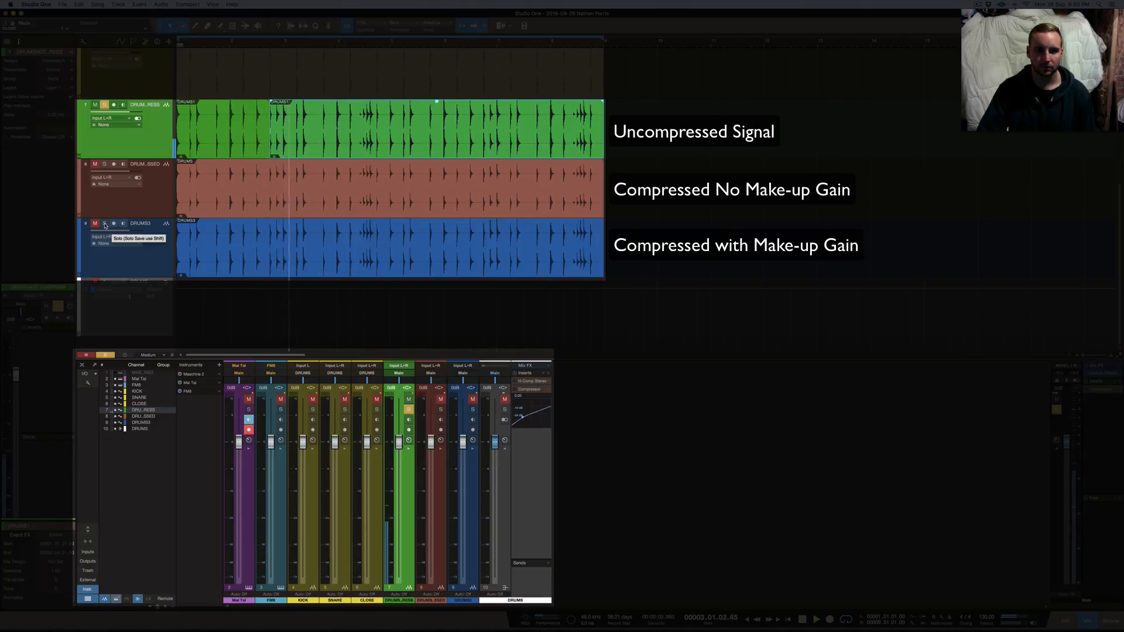
pyautogui.click(105, 225)
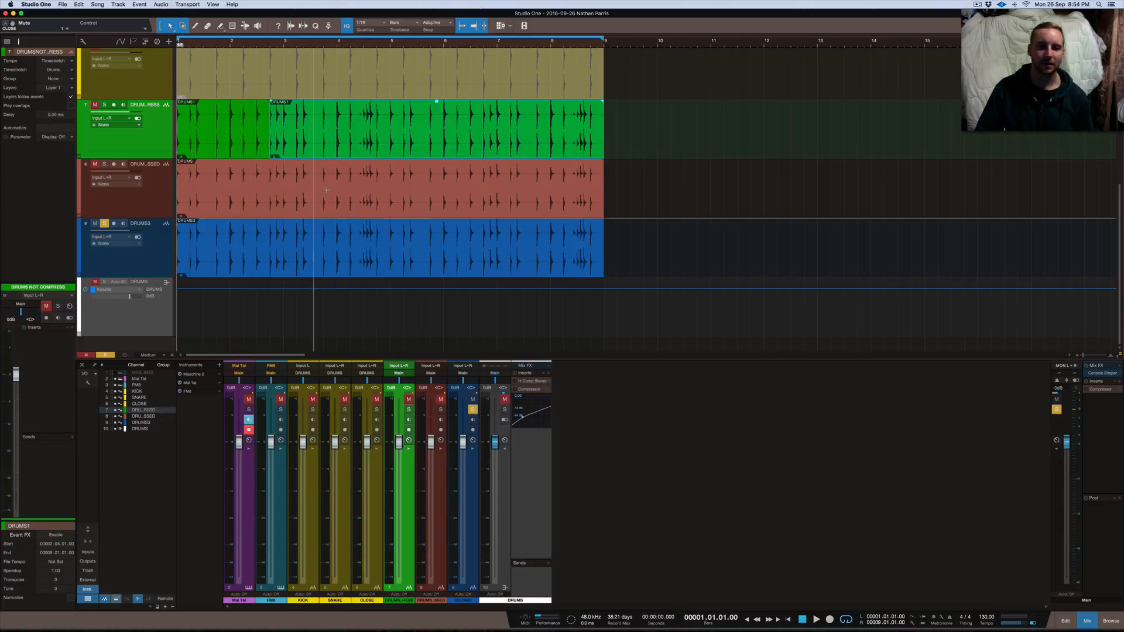
# Step: Review the settings of the Compressor on the DRUMS bus and select the blue DRUMS3 track
pyautogui.click(534, 389)
pyautogui.moveTo(764, 409); pyautogui.dragTo(761, 190)
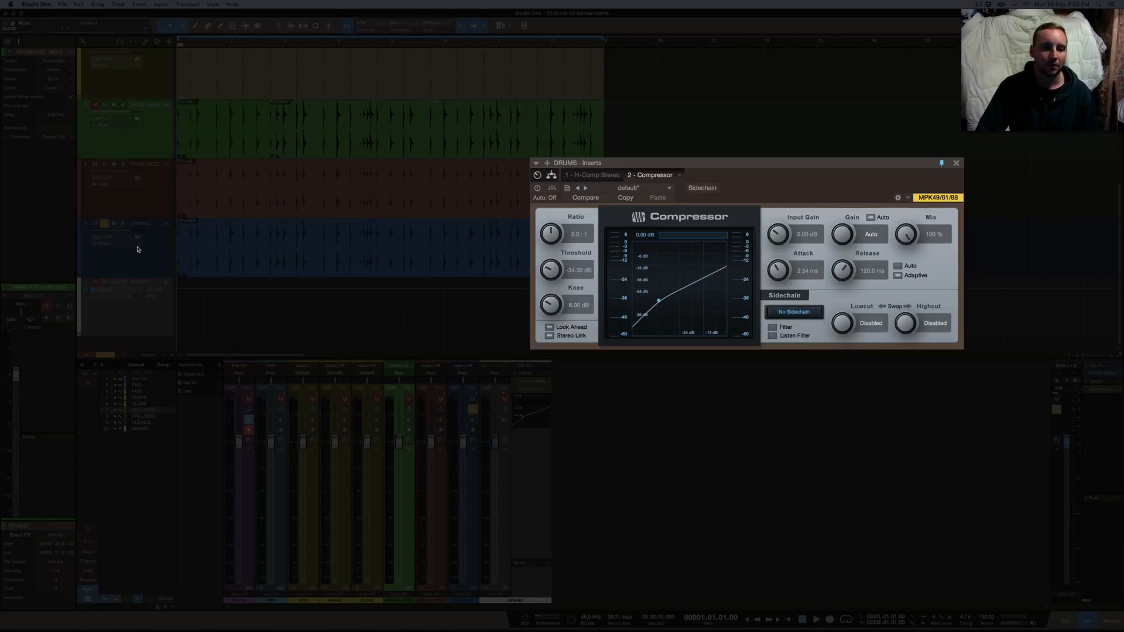
pyautogui.click(157, 262)
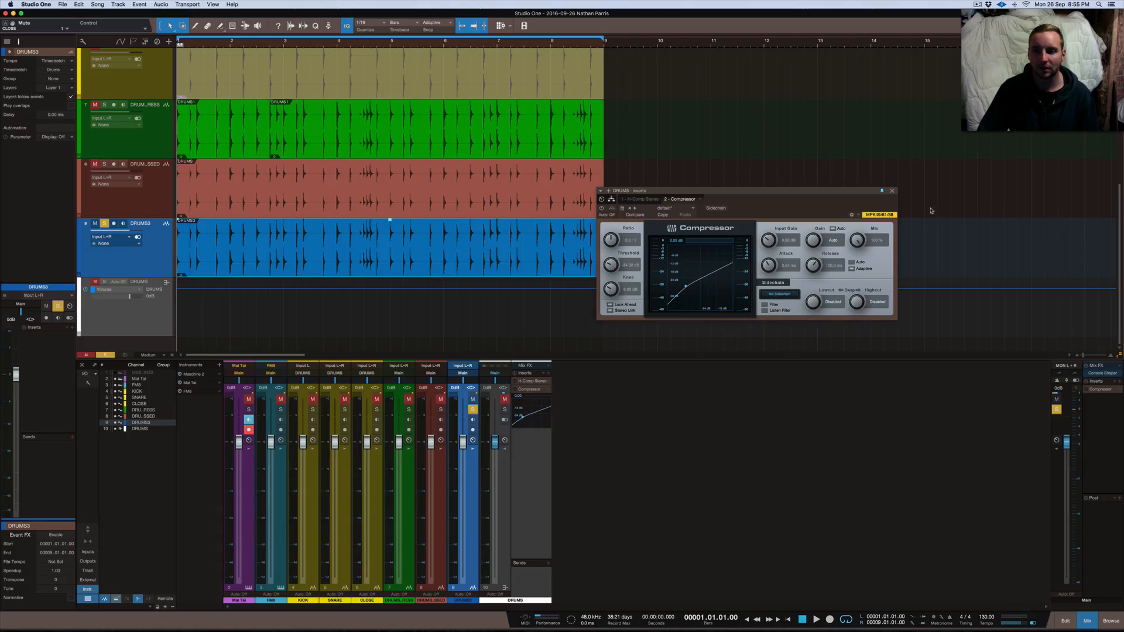
pyautogui.click(892, 191)
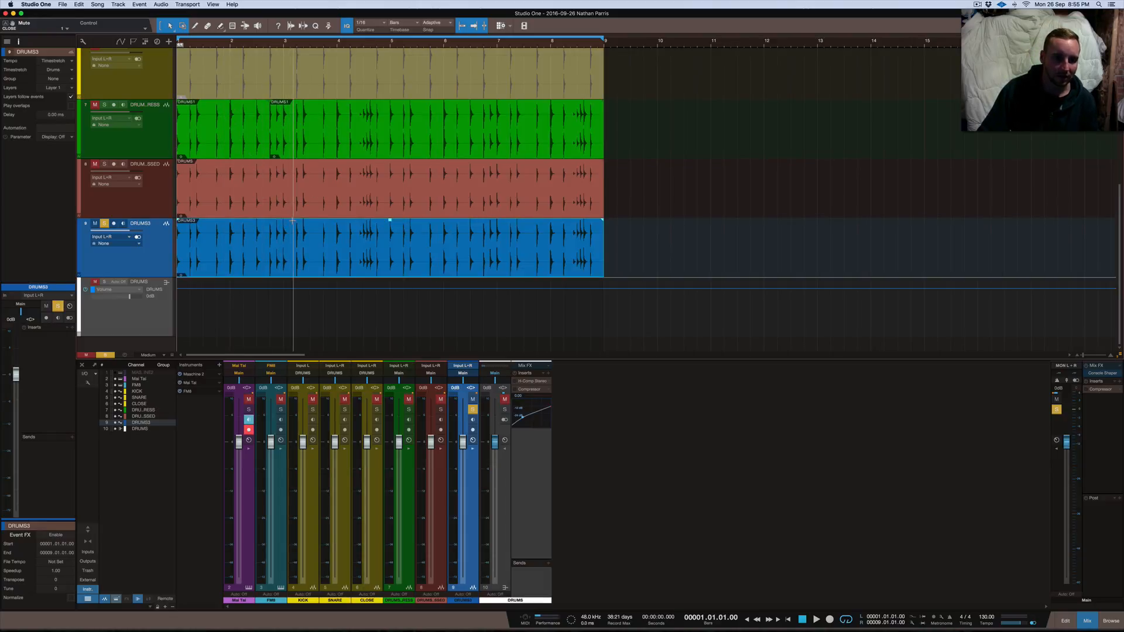
# Step: Reduce the track heights so that all tracks from Mai Tai to the DRUMS bus fit in the arrangement
pyautogui.hotkey('shift', 'w')
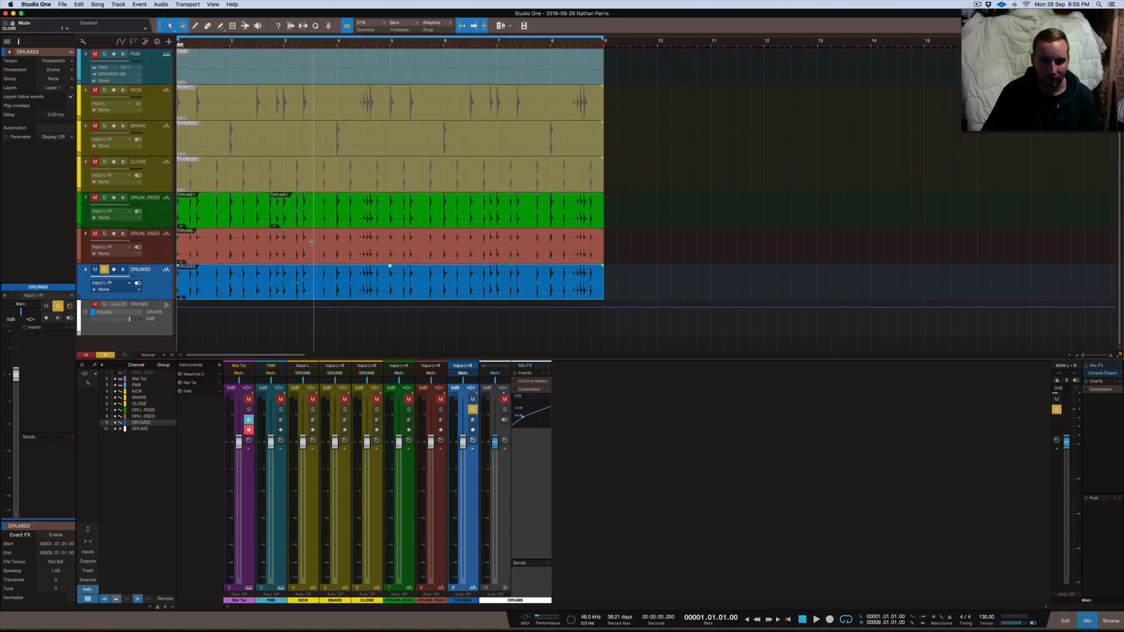
pyautogui.hotkey('shift', 'w')
pyautogui.hotkey('shift', 'w')
pyautogui.hotkey('shift', 'w')
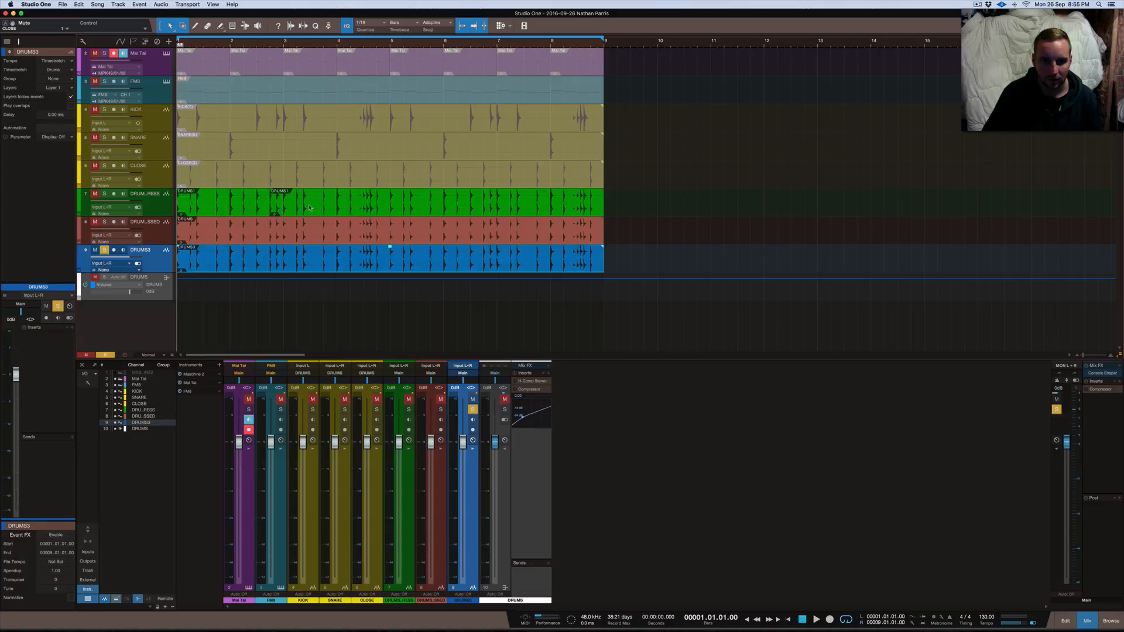
pyautogui.hotkey('shift', 'w')
# Step: Magnify the drum waveforms and compare the quieter hits with the loud ones across the green, red and blue tracks
pyautogui.scroll(8, 367, 225)
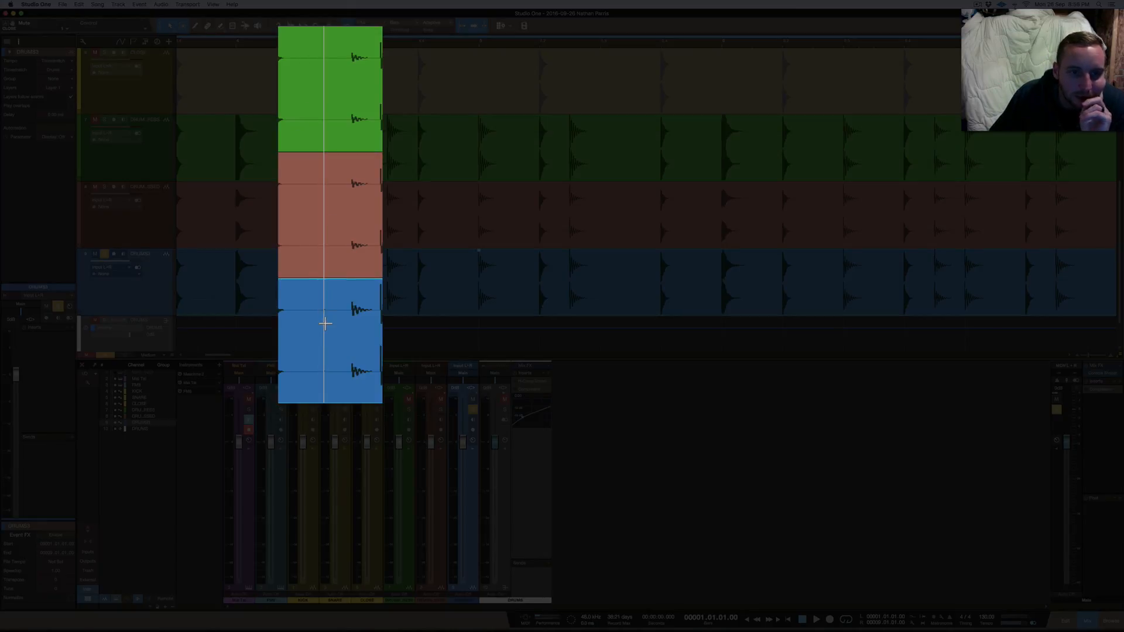
pyautogui.scroll(-5, 324, 322)
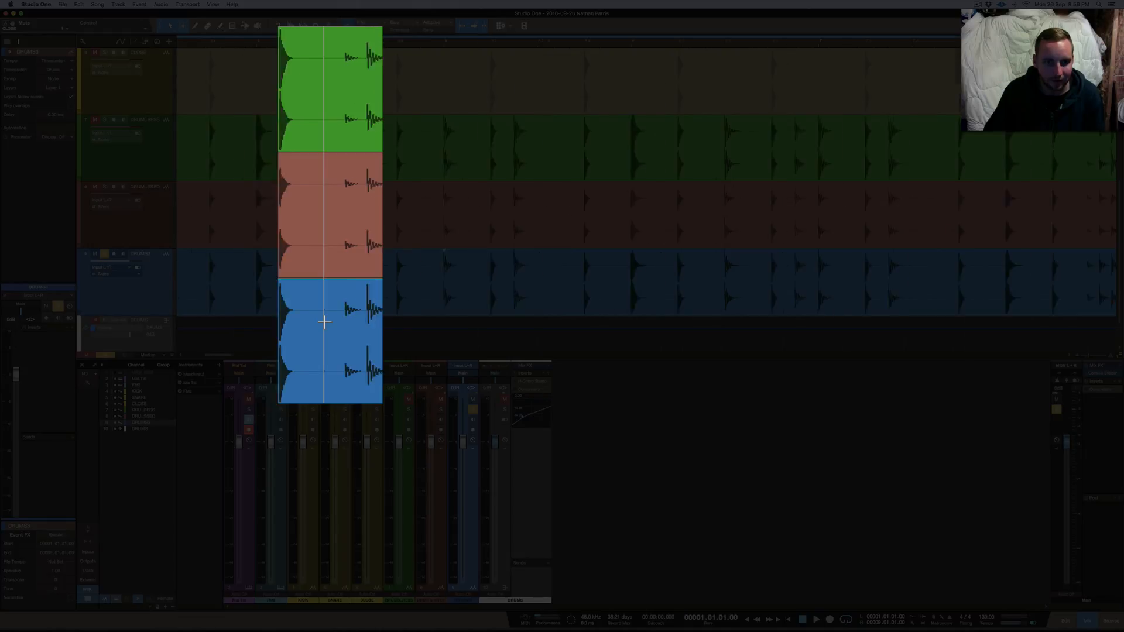
pyautogui.scroll(6, 324, 322)
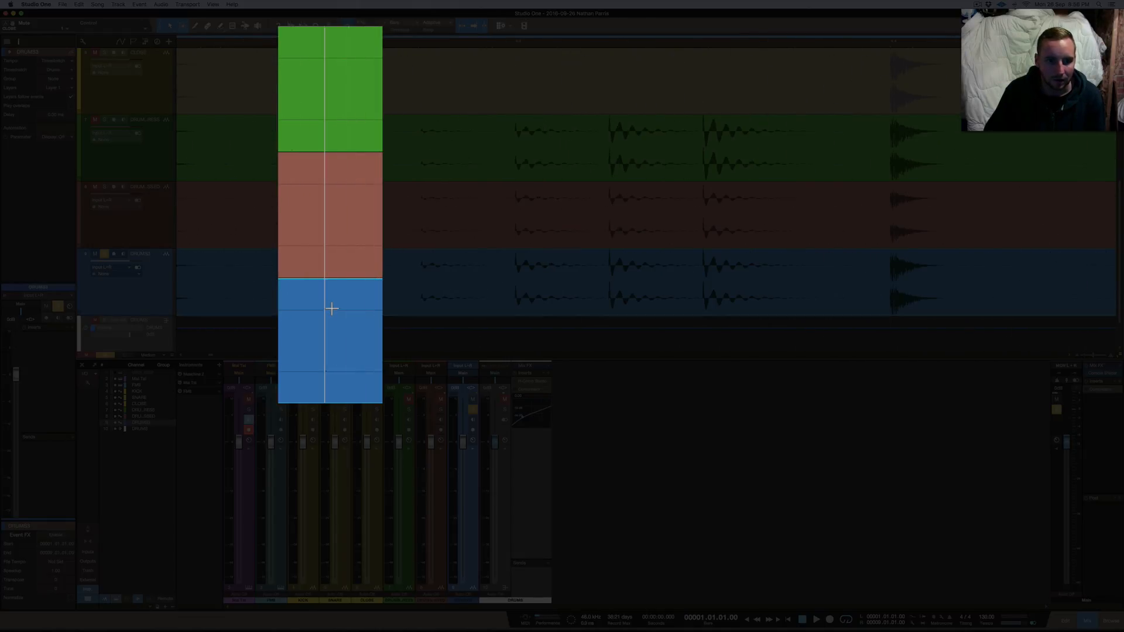
pyautogui.scroll(-4, 333, 306)
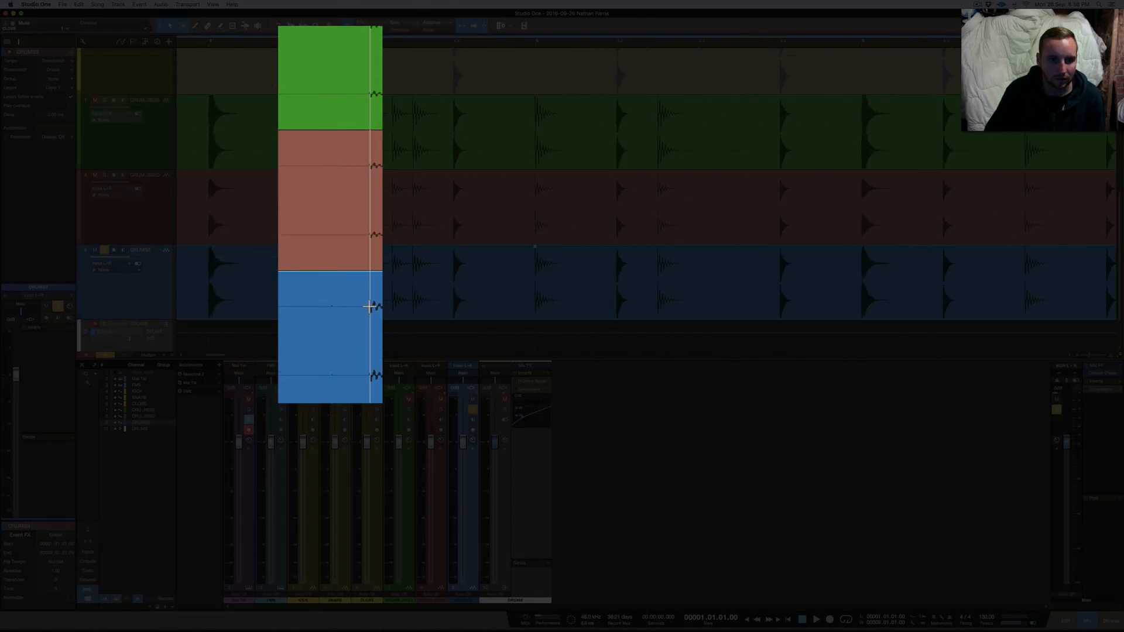
pyautogui.scroll(-3, 349, 316)
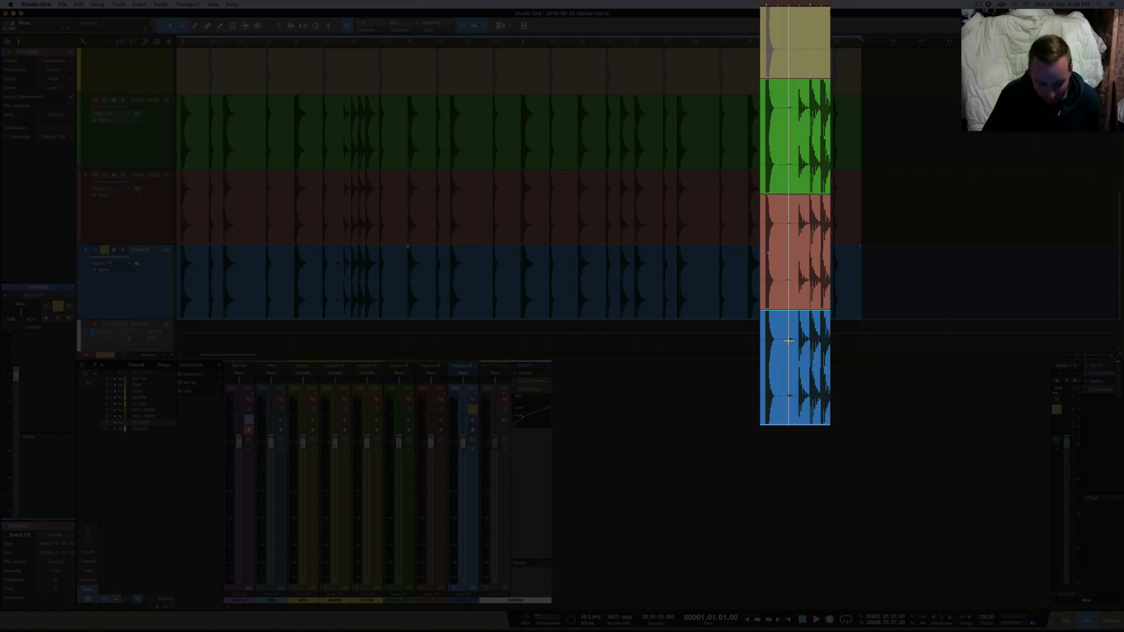
pyautogui.scroll(-5, 790, 265)
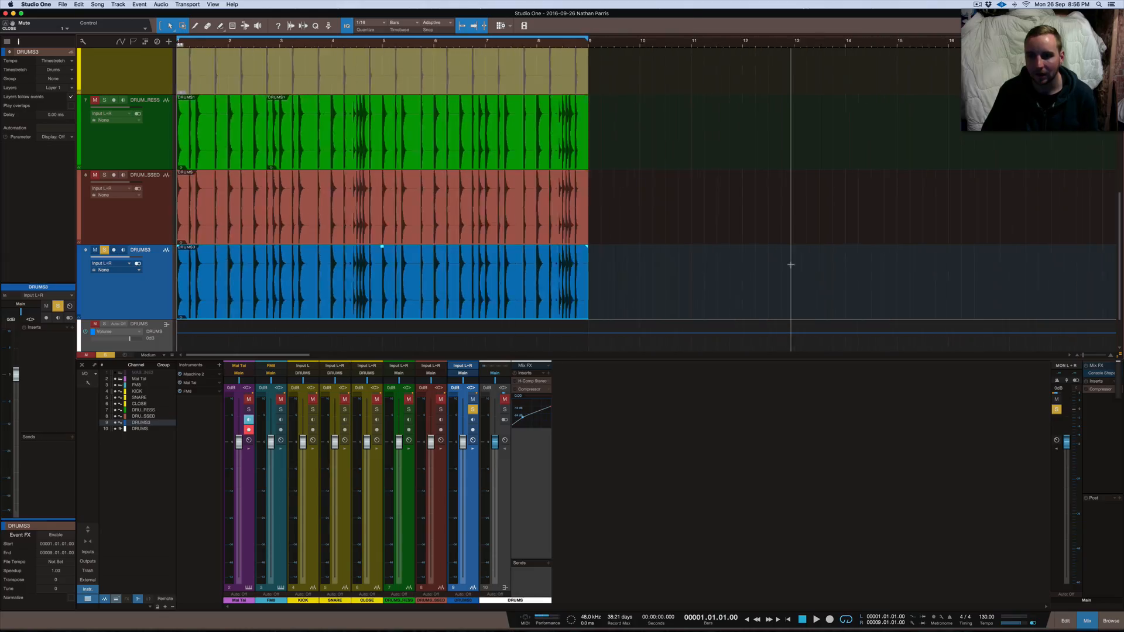
# Step: Magnify the timeline between bars 3 and 5 to compare the drum hits on the green, red and blue tracks
pyautogui.scroll(10, 790, 265)
pyautogui.scroll(-10, 790, 264)
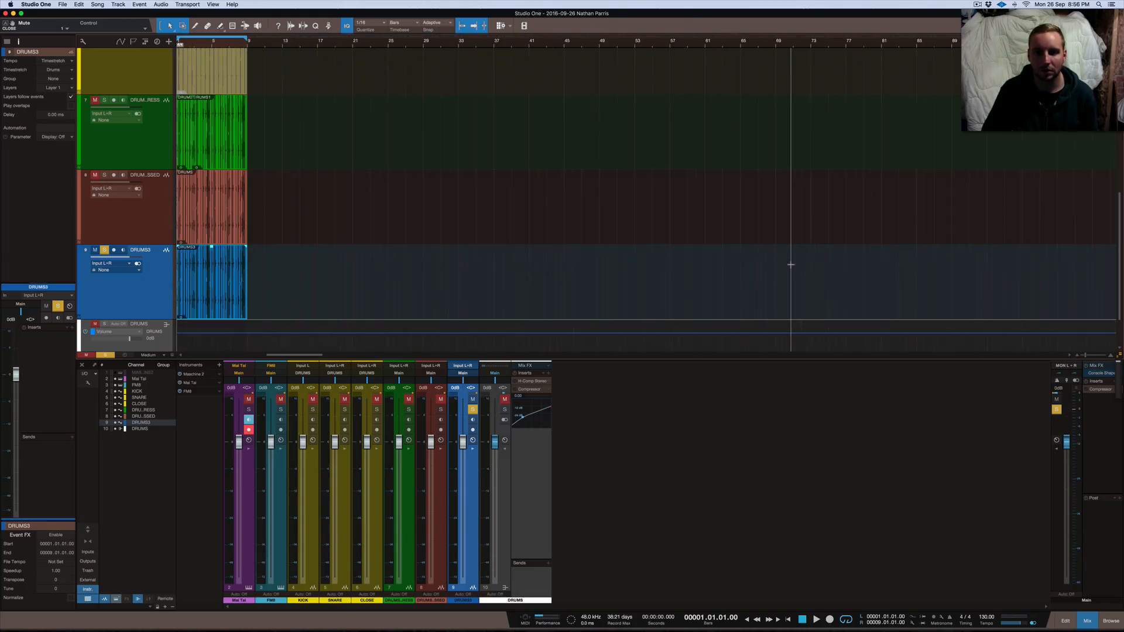
pyautogui.scroll(10, 238, 281)
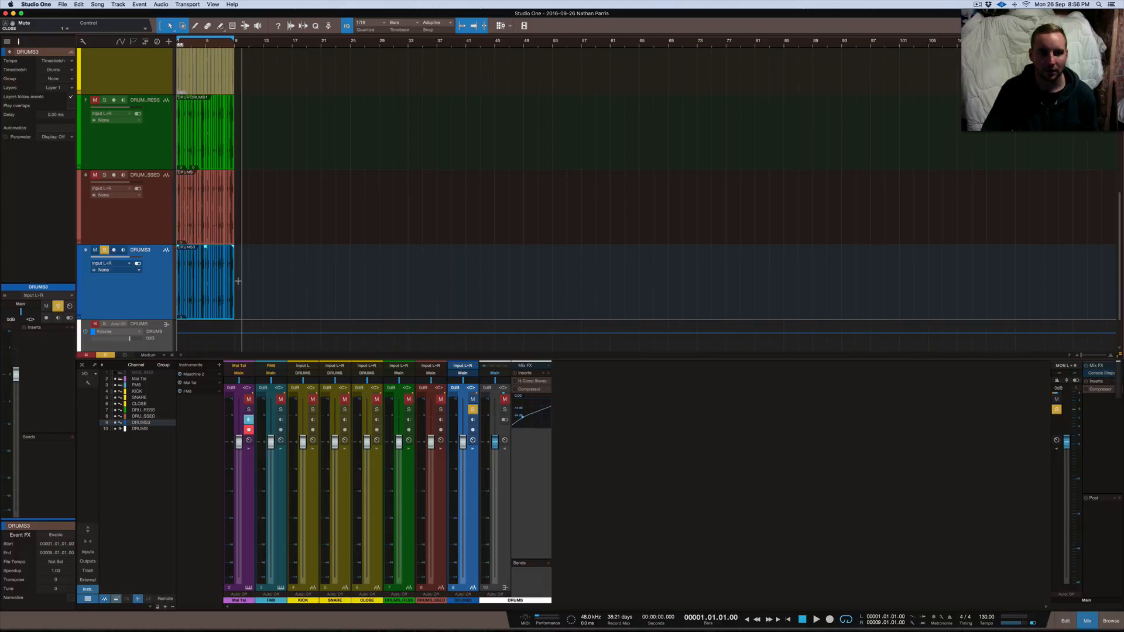
pyautogui.hscroll(-10, 238, 281)
pyautogui.scroll(6, 238, 281)
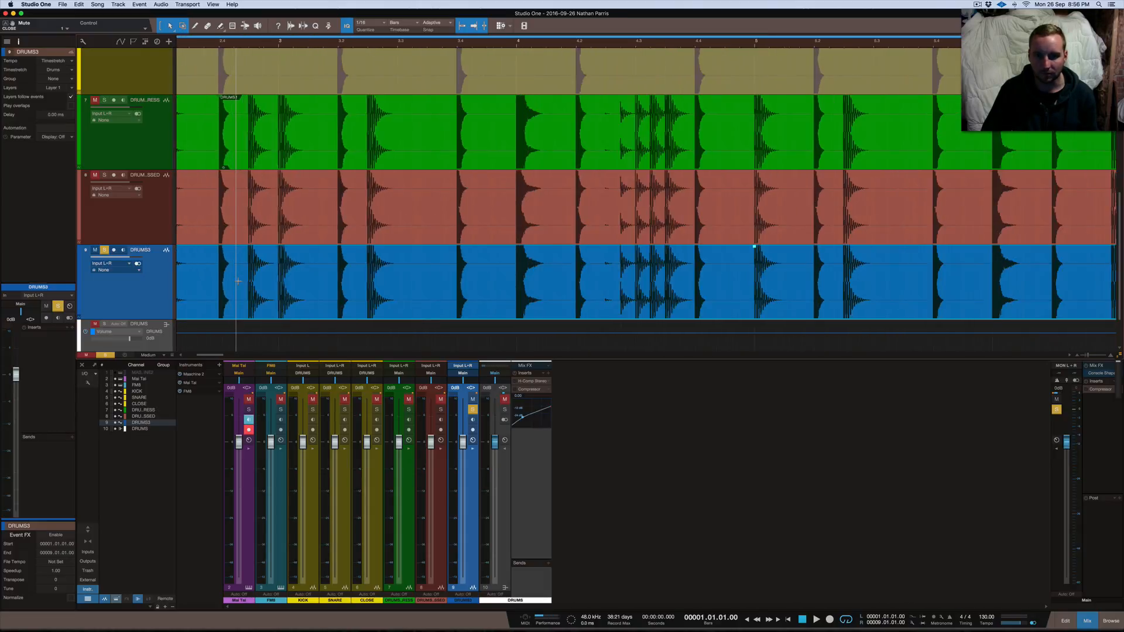
pyautogui.hscroll(8, 240, 281)
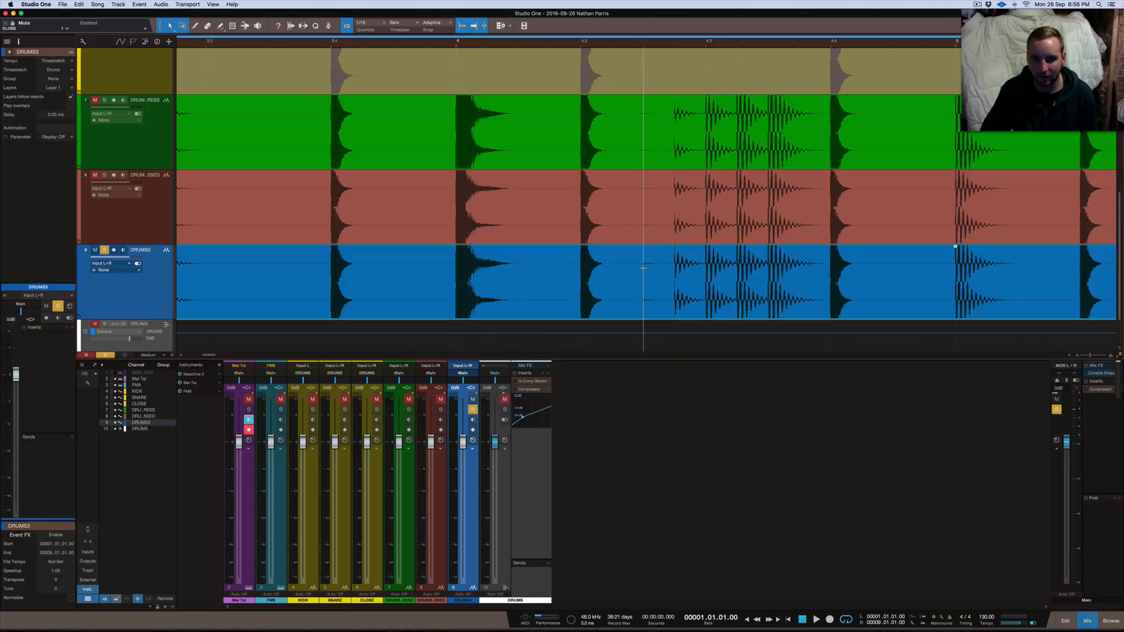
# Step: Enlarge the tracks to the Large height and inspect the rapid hits after beat 4.2 in the red and blue waveforms
pyautogui.scroll(6, 643, 268)
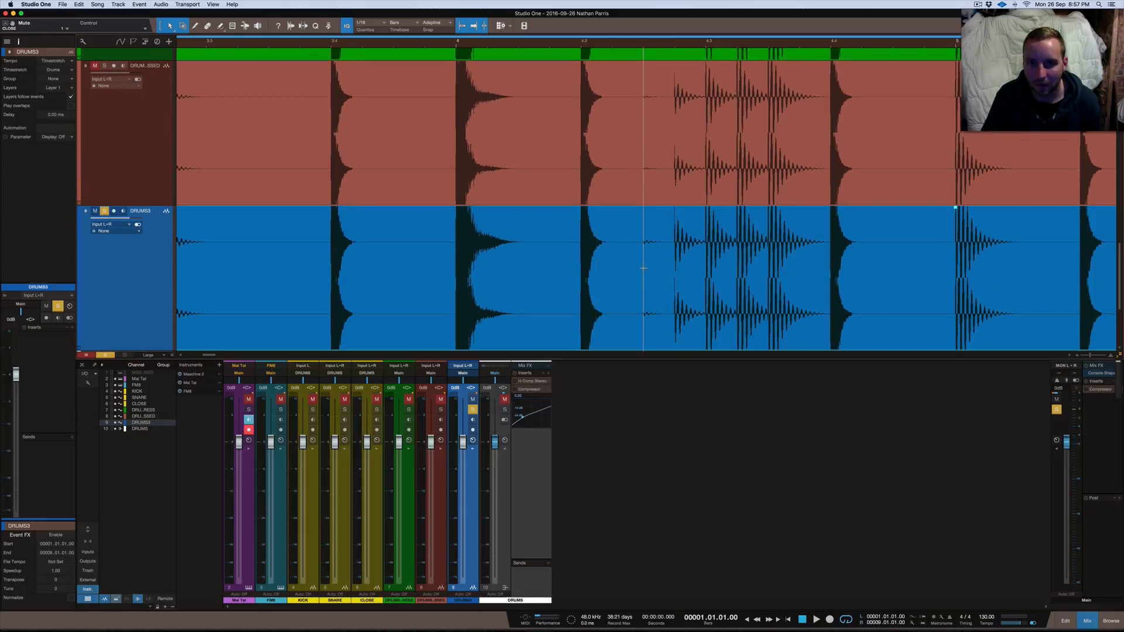
pyautogui.scroll(-3, 643, 268)
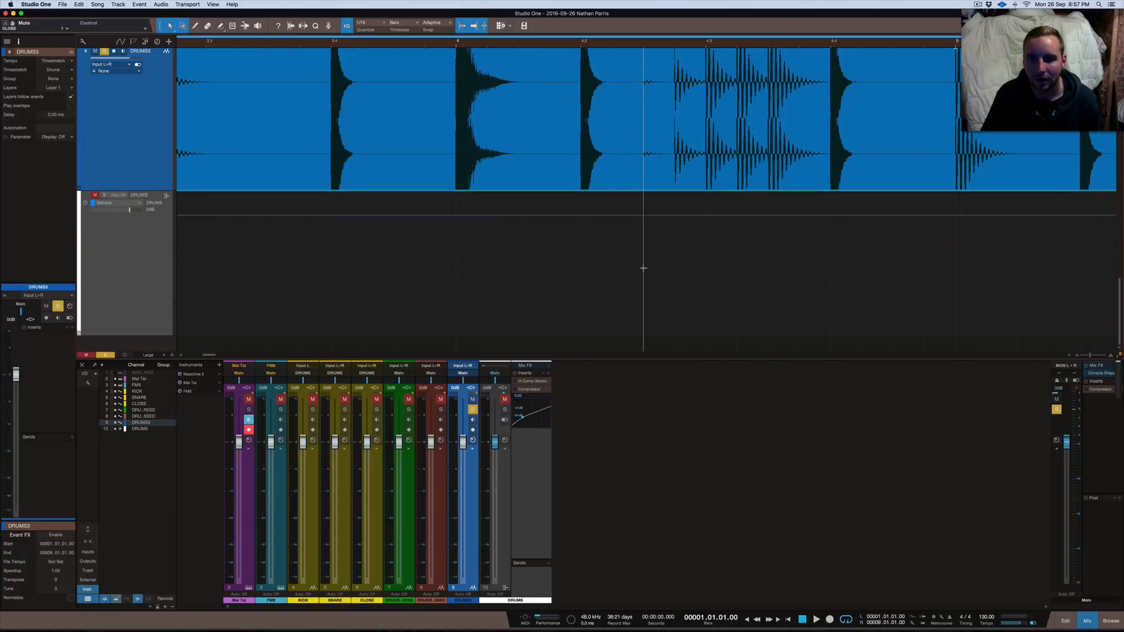
pyautogui.scroll(5, 643, 268)
pyautogui.scroll(-2, 643, 268)
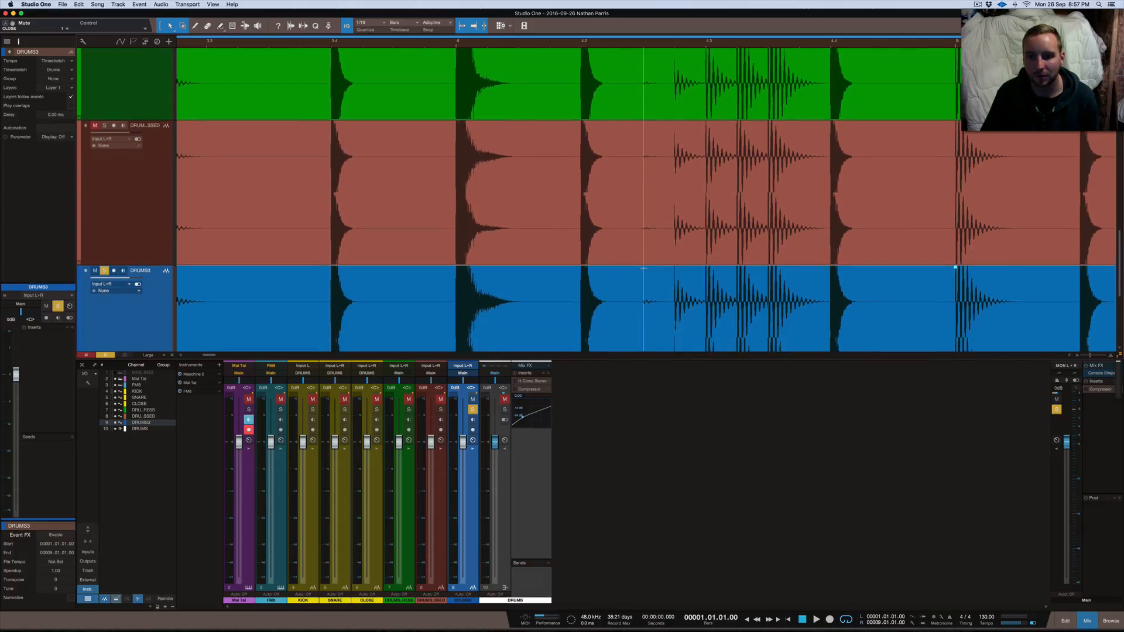
# Step: Hide the mixing console and set the tracks to Medium height, showing KICK through the DRUMS bus around bars 2 to 4
pyautogui.press('F3')
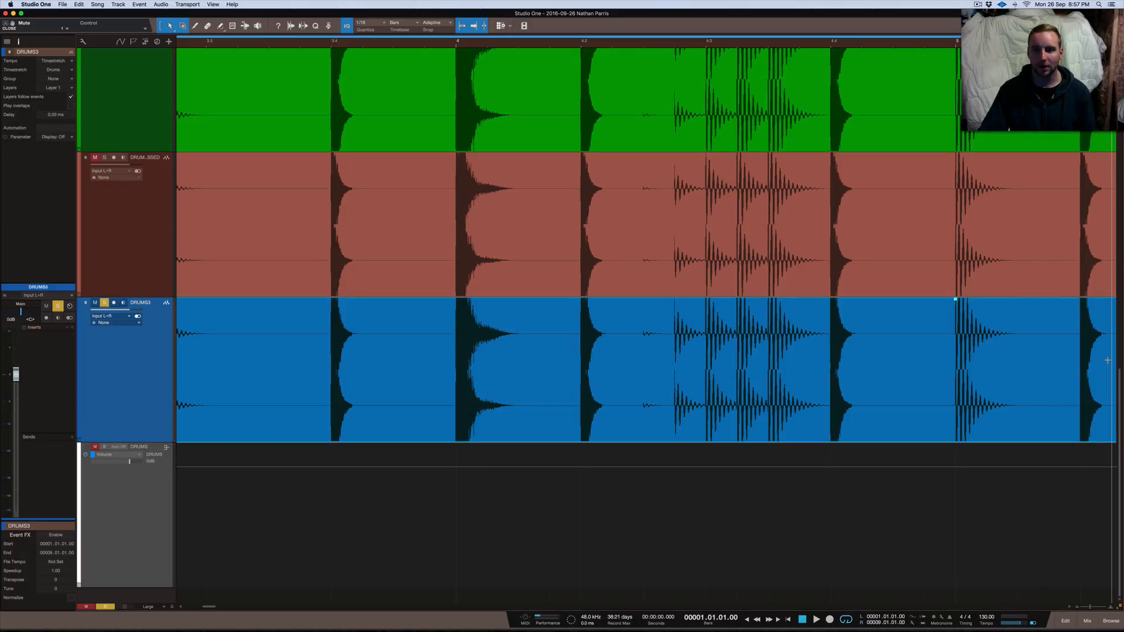
pyautogui.press('w')
pyautogui.press('w')
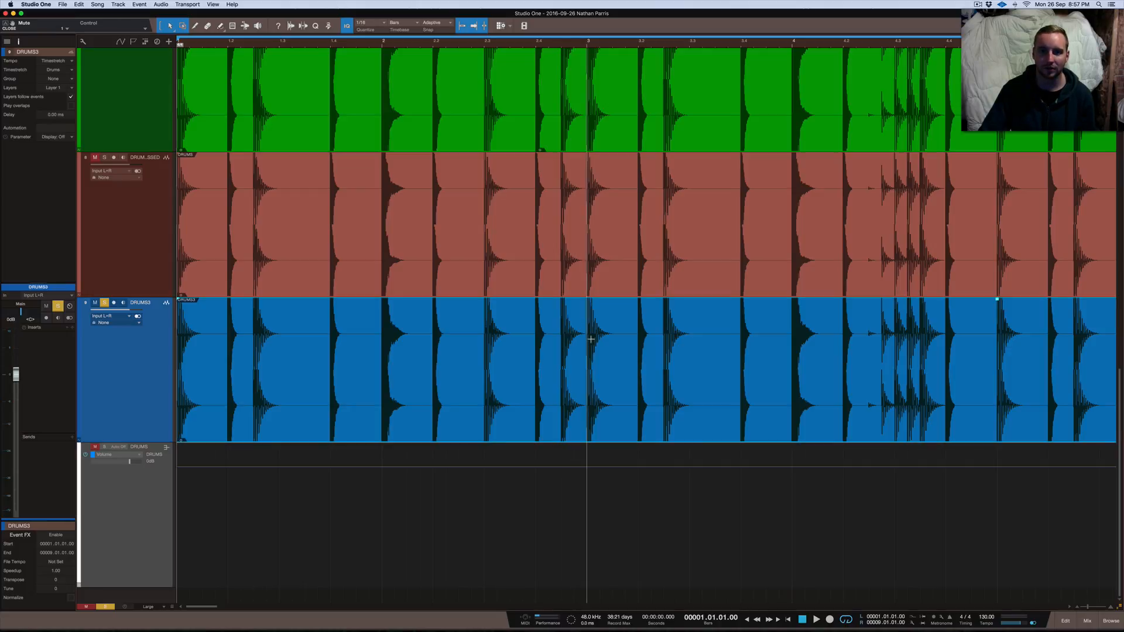
pyautogui.scroll(4, 586, 339)
pyautogui.scroll(-5, 591, 339)
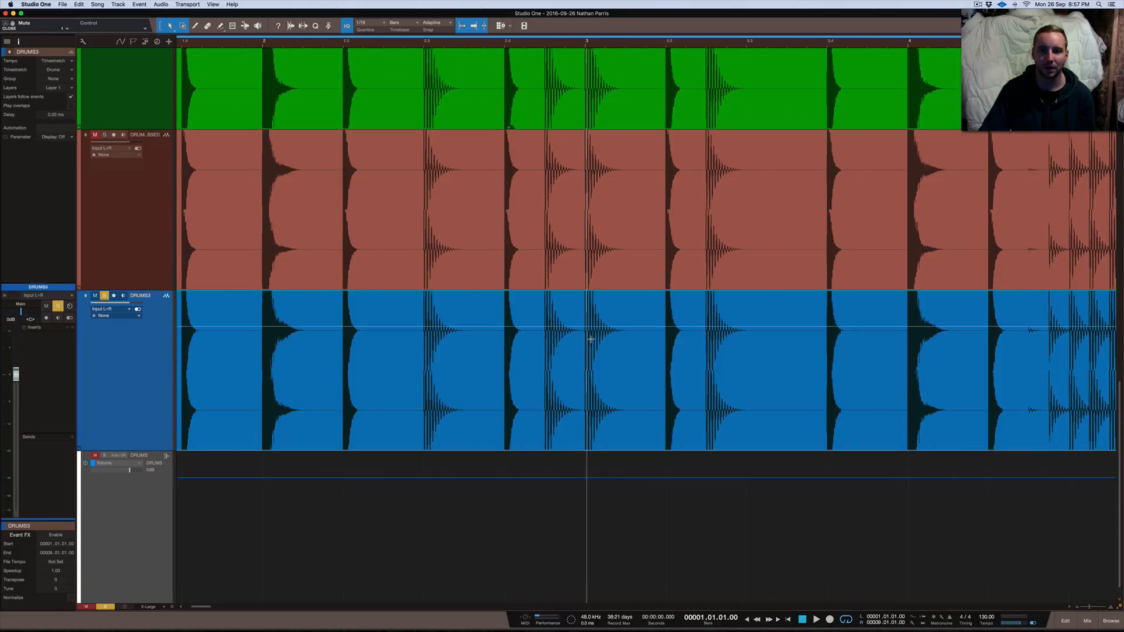
pyautogui.scroll(-6, 590, 339)
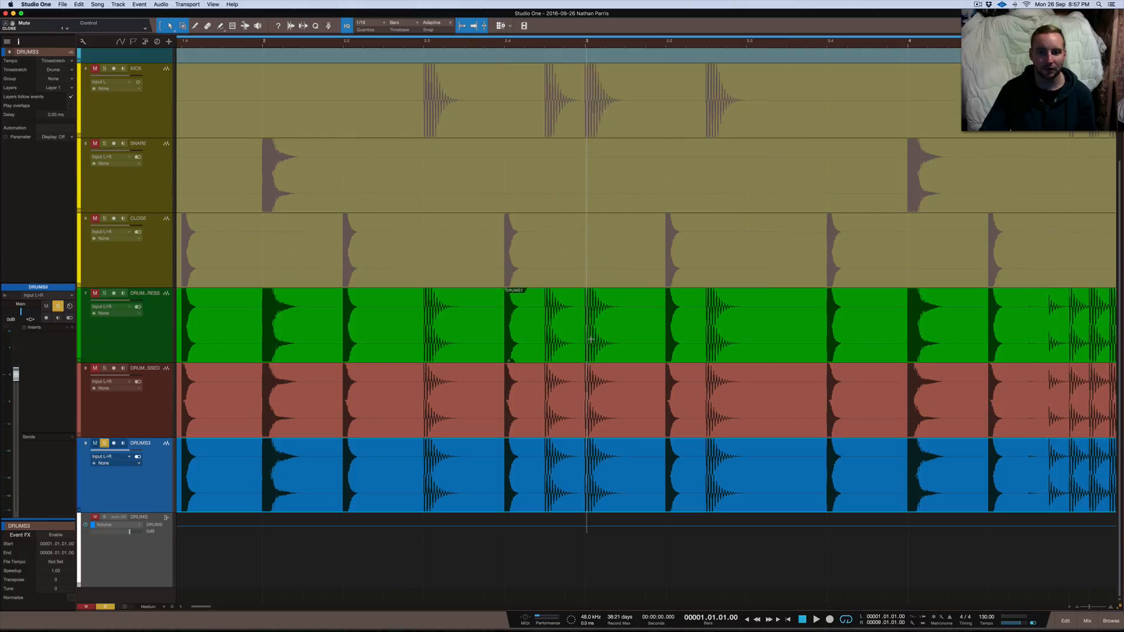